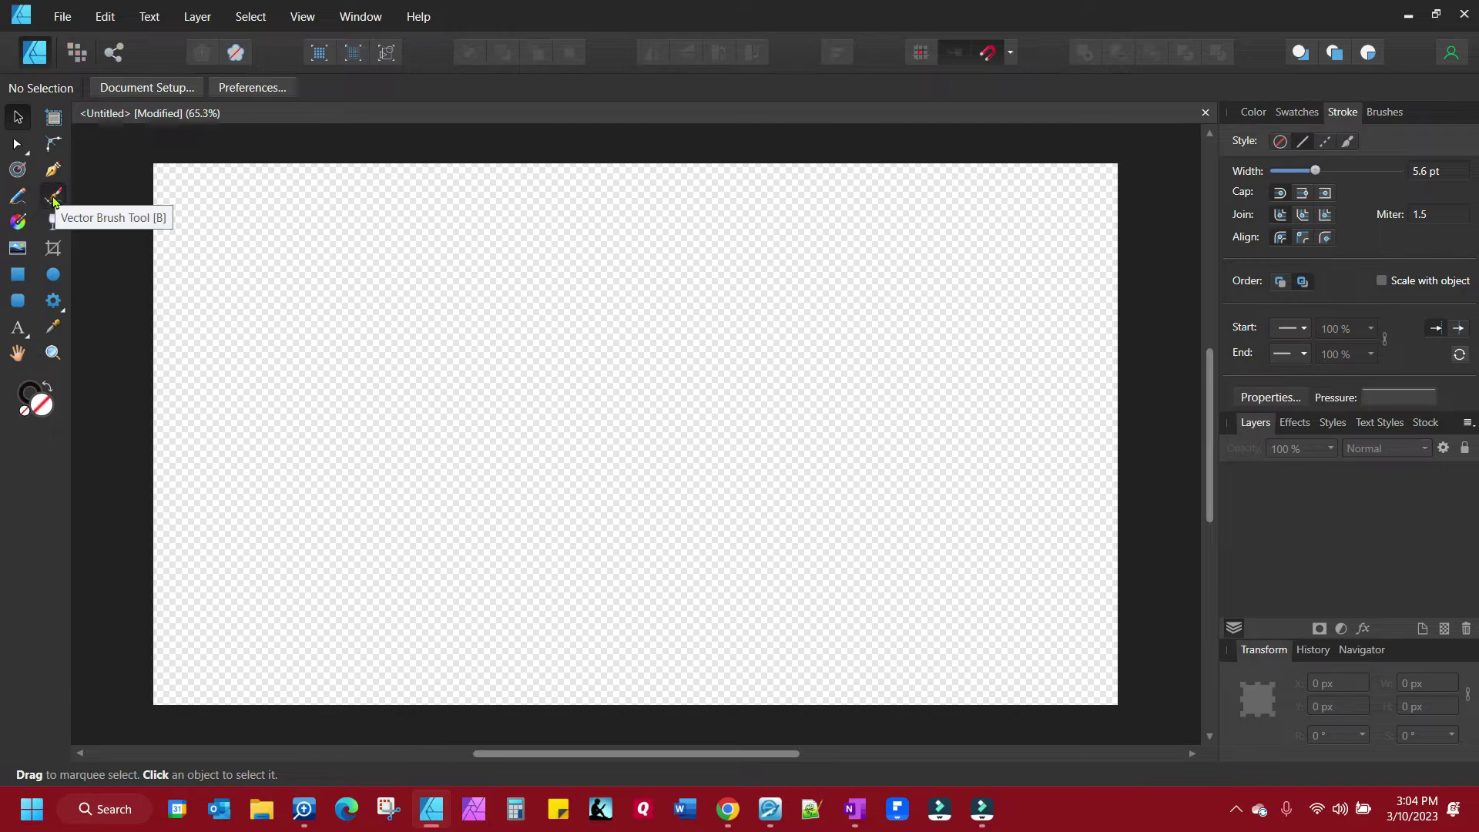
Pick the Vector Brush Tool and set its colour to red
click(54, 200)
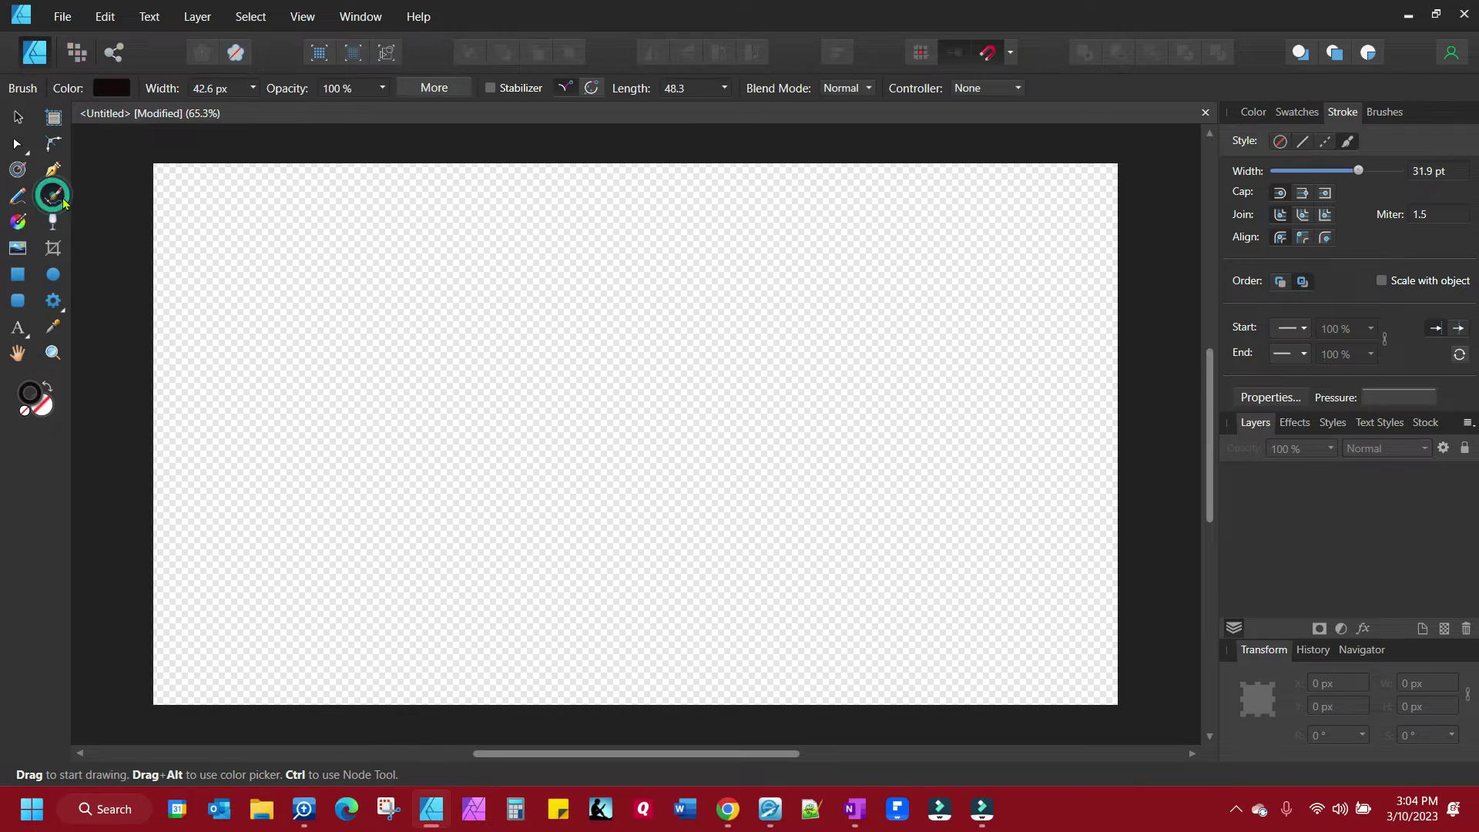
click(112, 88)
click(212, 246)
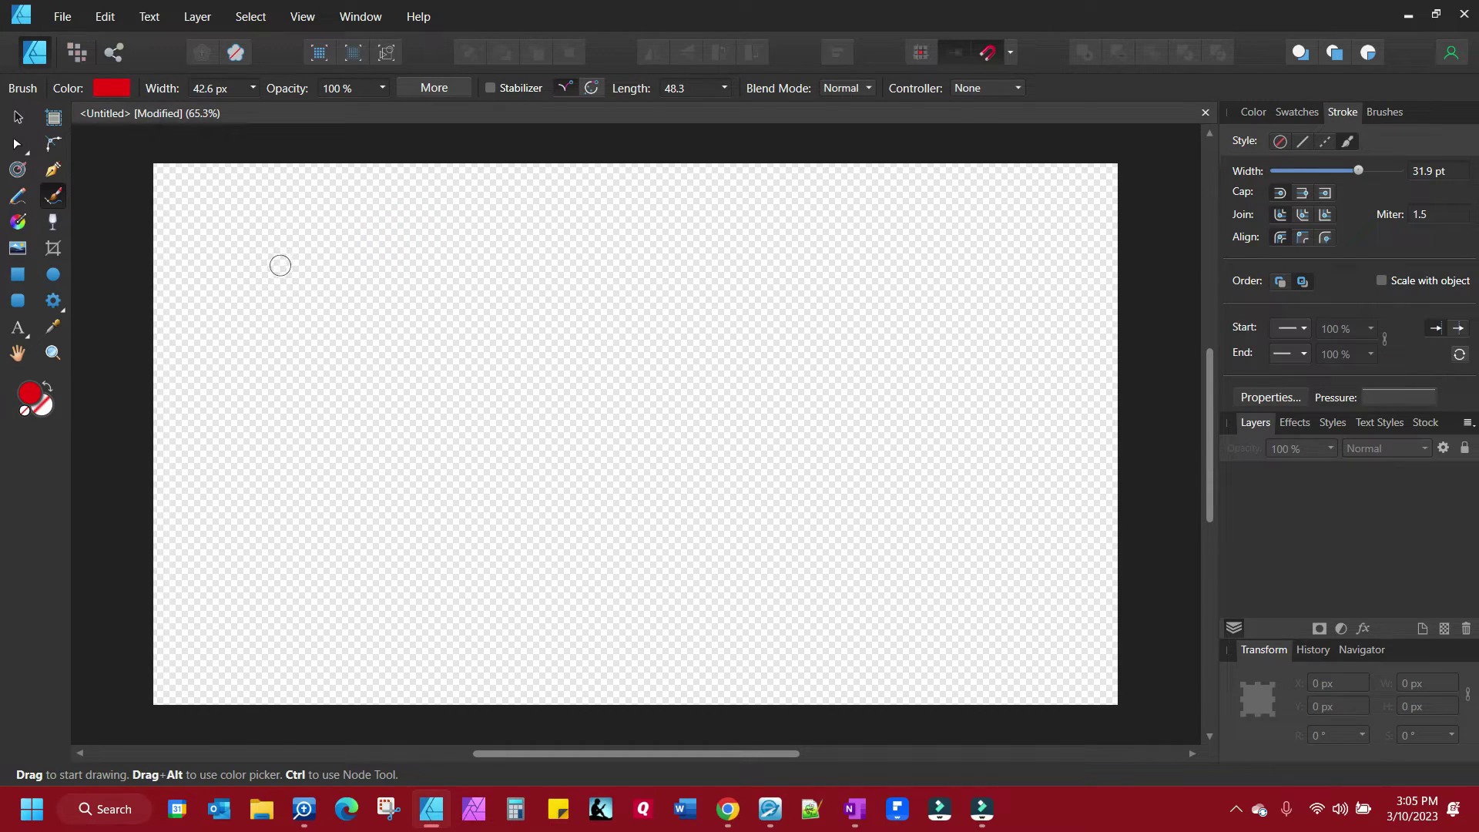
Paint a thick three-stroke red zigzag, then a thinner short stroke to its right
drag(260, 252, 379, 399)
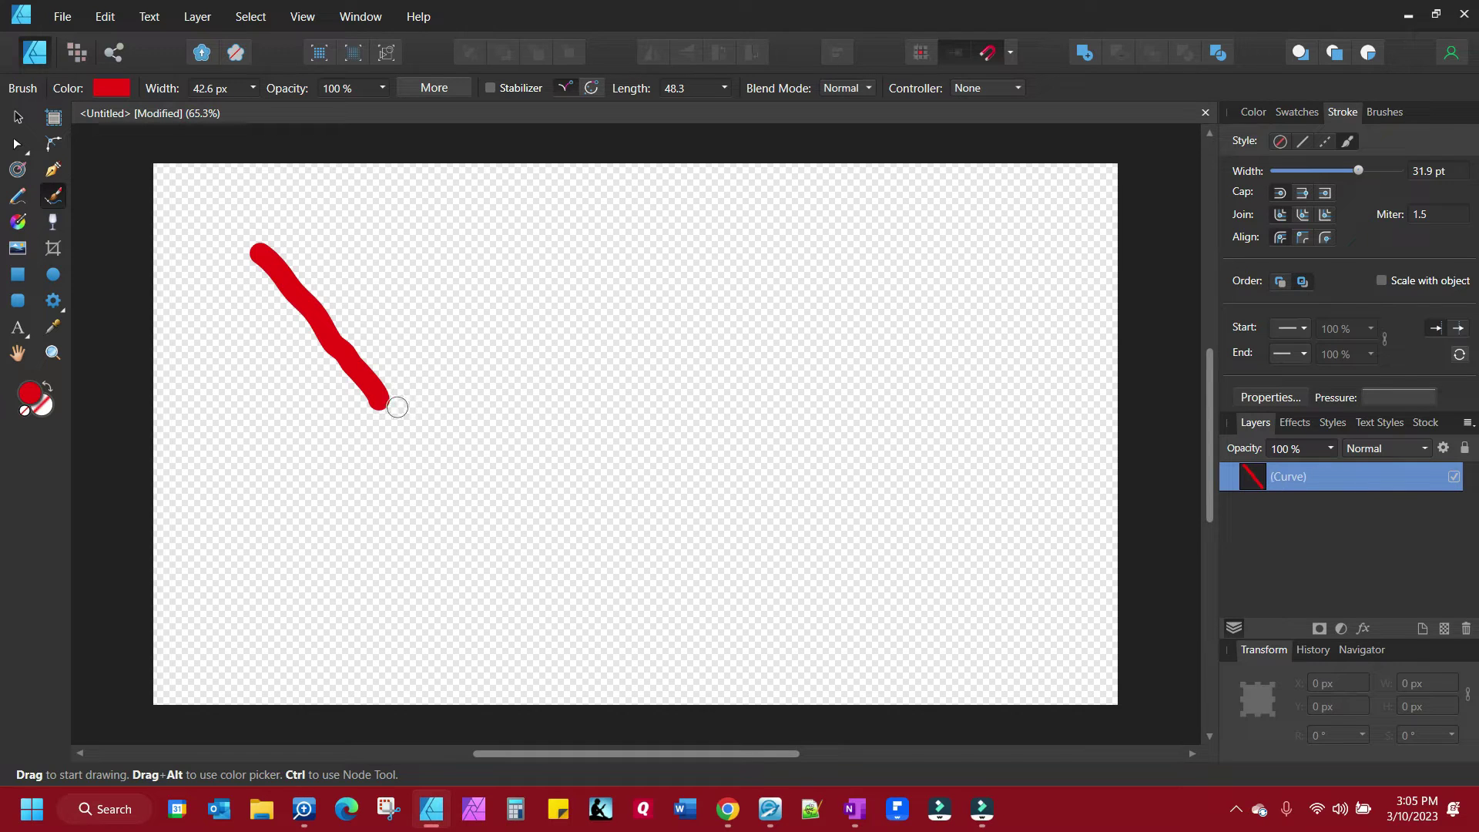
drag(383, 399, 544, 275)
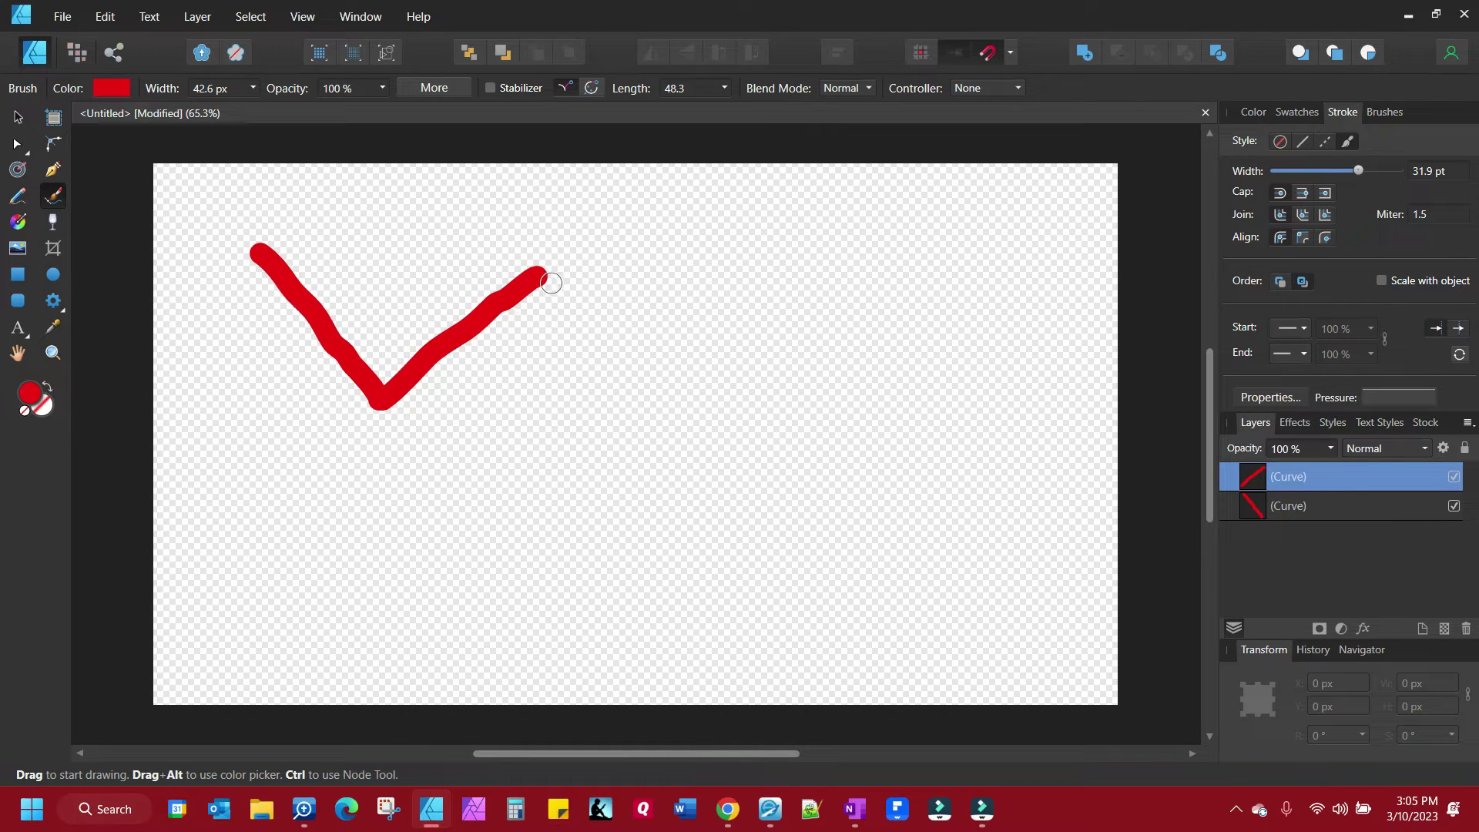
drag(551, 283, 663, 466)
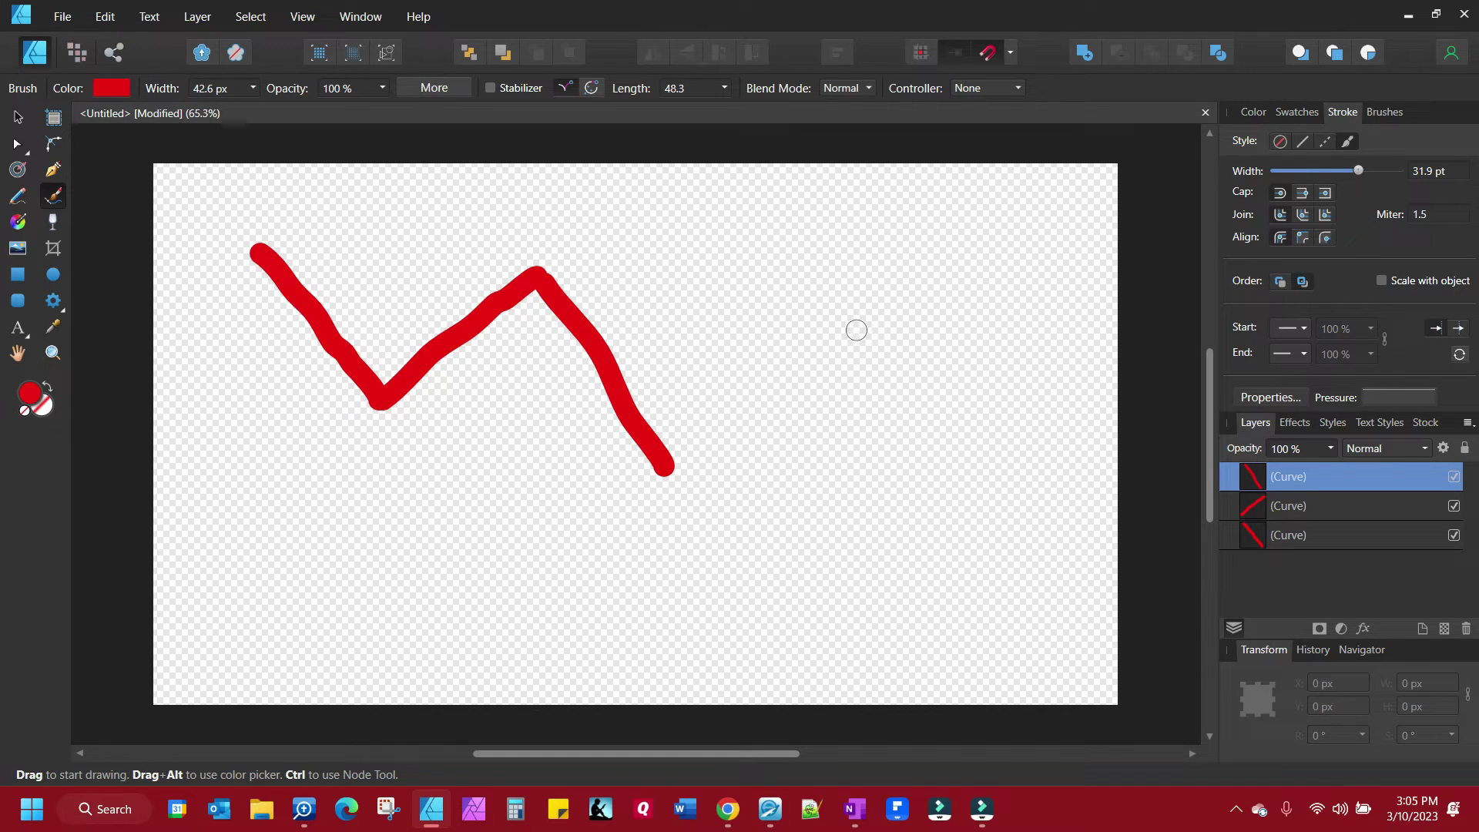
key(bracketleft)
key(bracketleft)
key(bracketleft)
drag(834, 323, 899, 505)
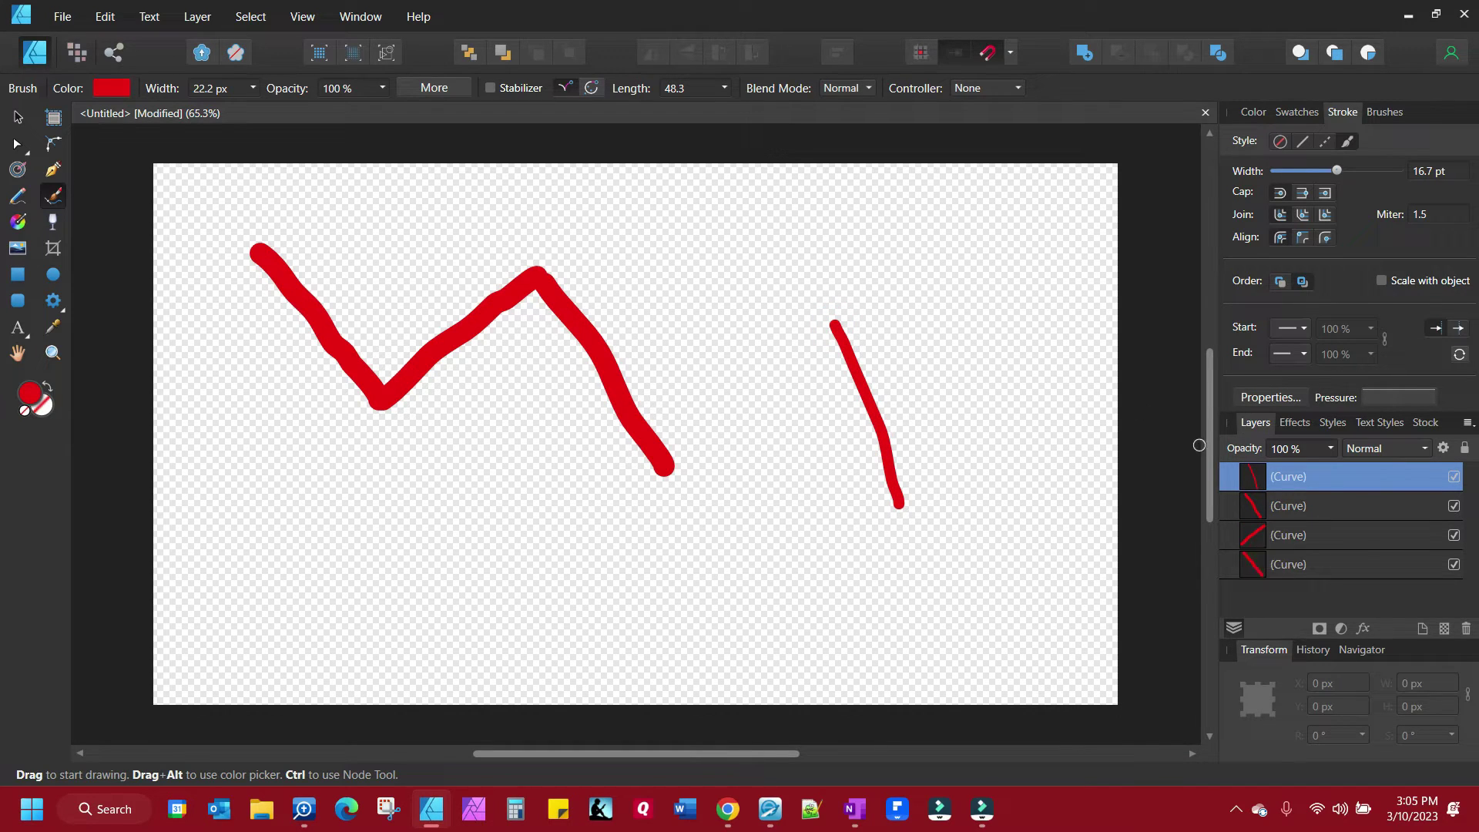
Switch the brush colour to blue and paint a stroke across the lower left
click(112, 90)
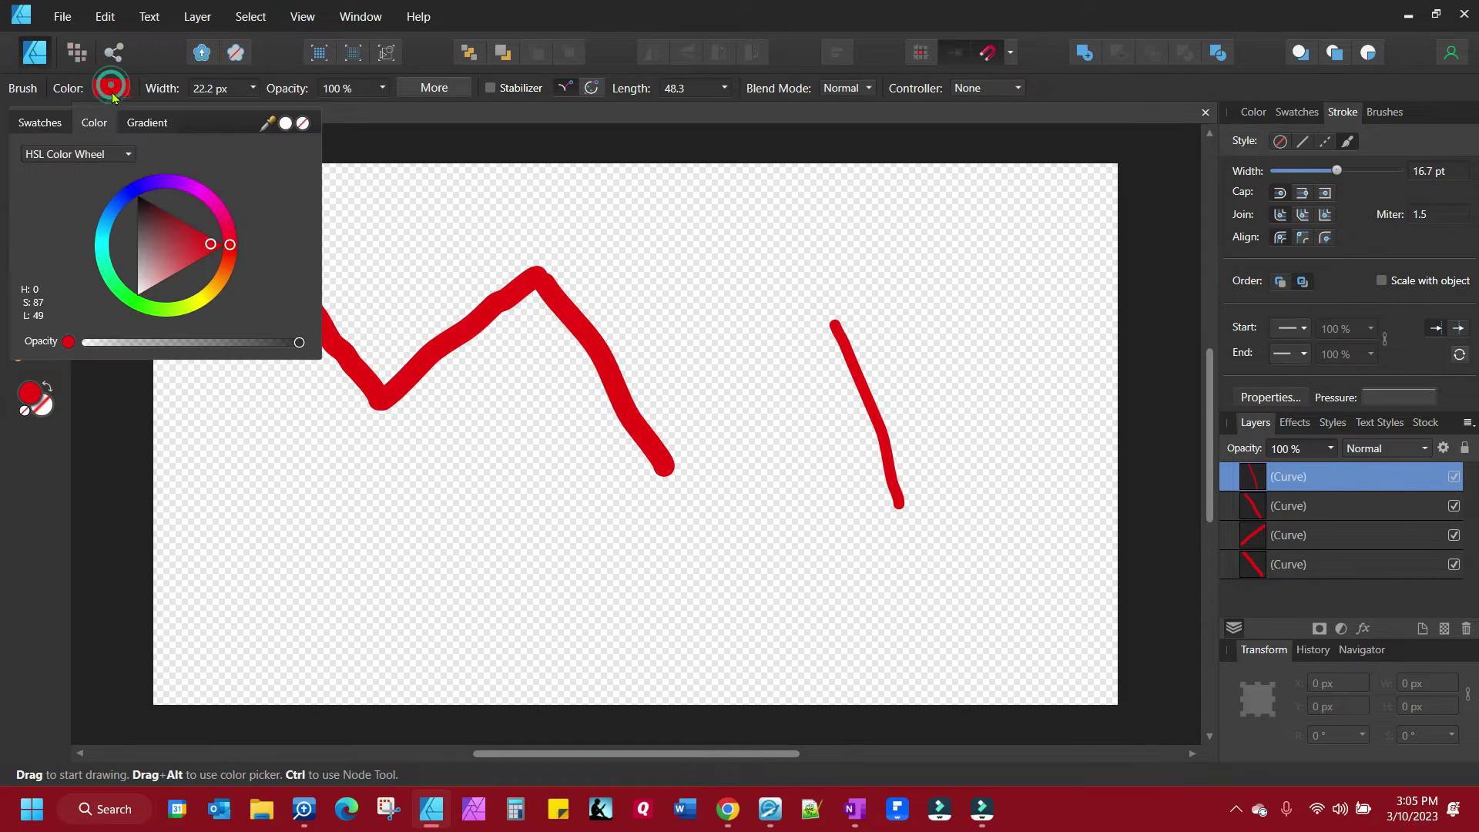
click(142, 188)
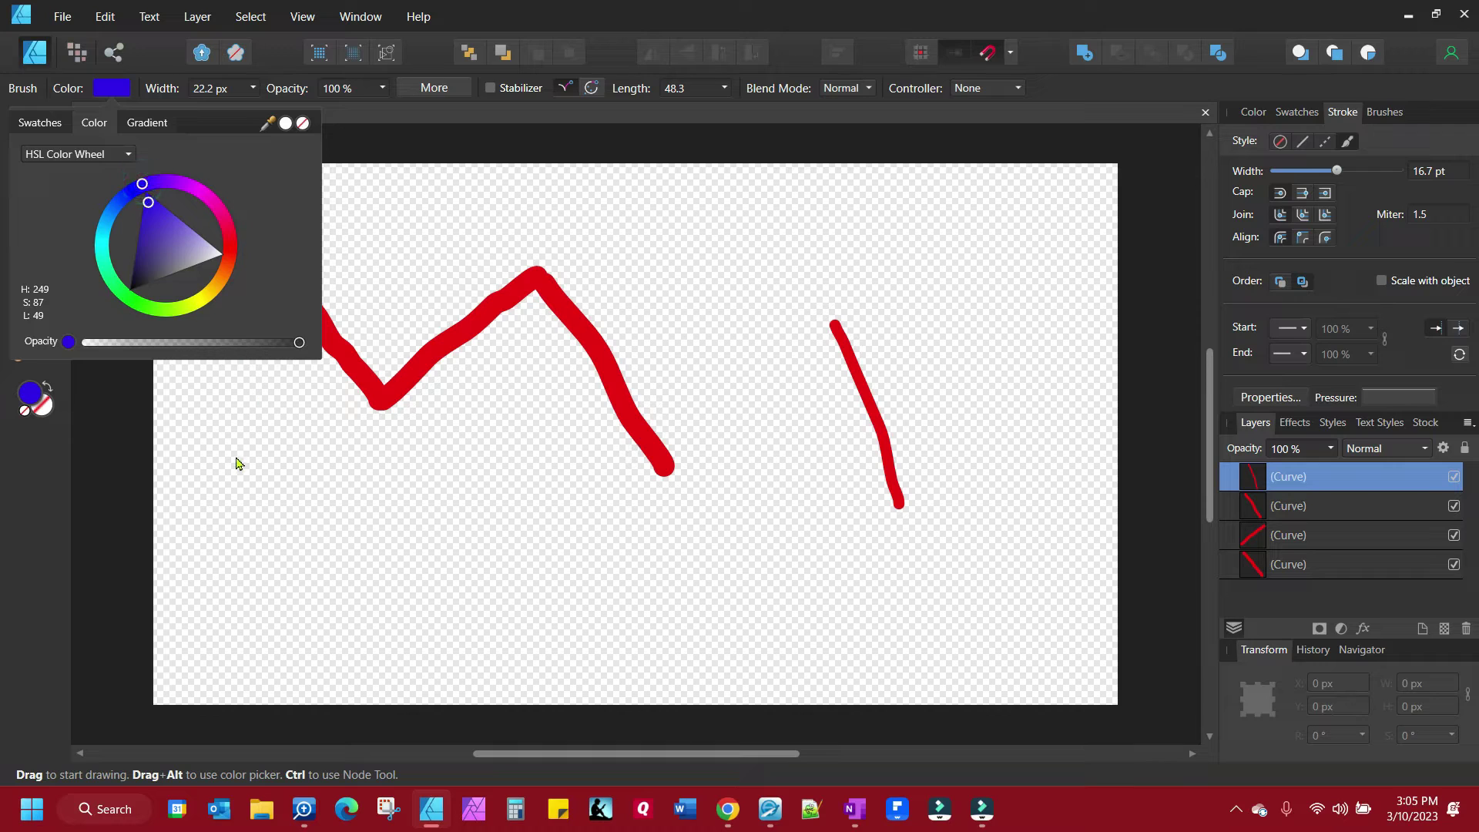
drag(235, 457, 460, 541)
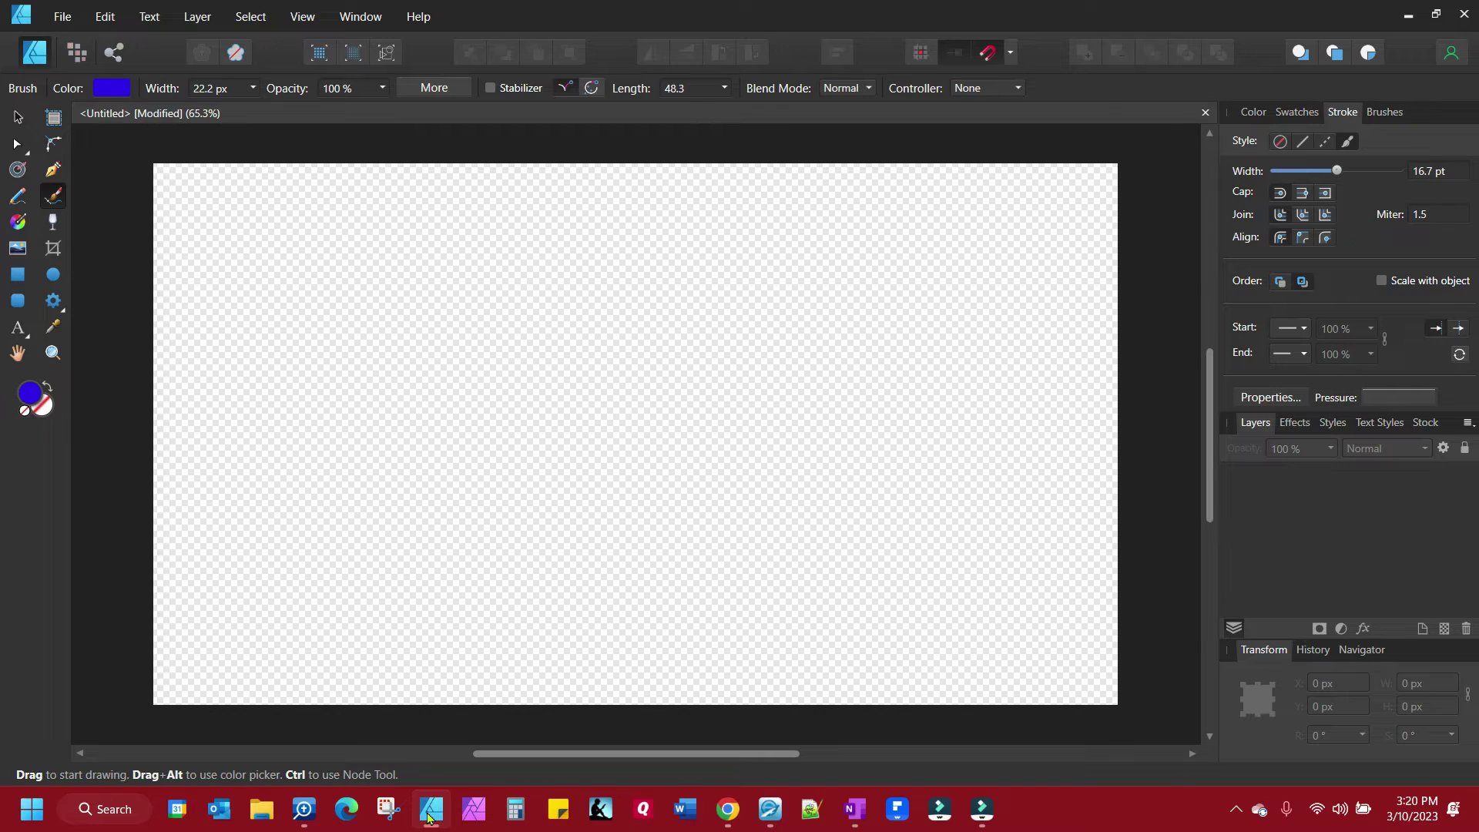
With the Pen Tool, draw a closed four-corner blue rectangle path near the top left
click(55, 172)
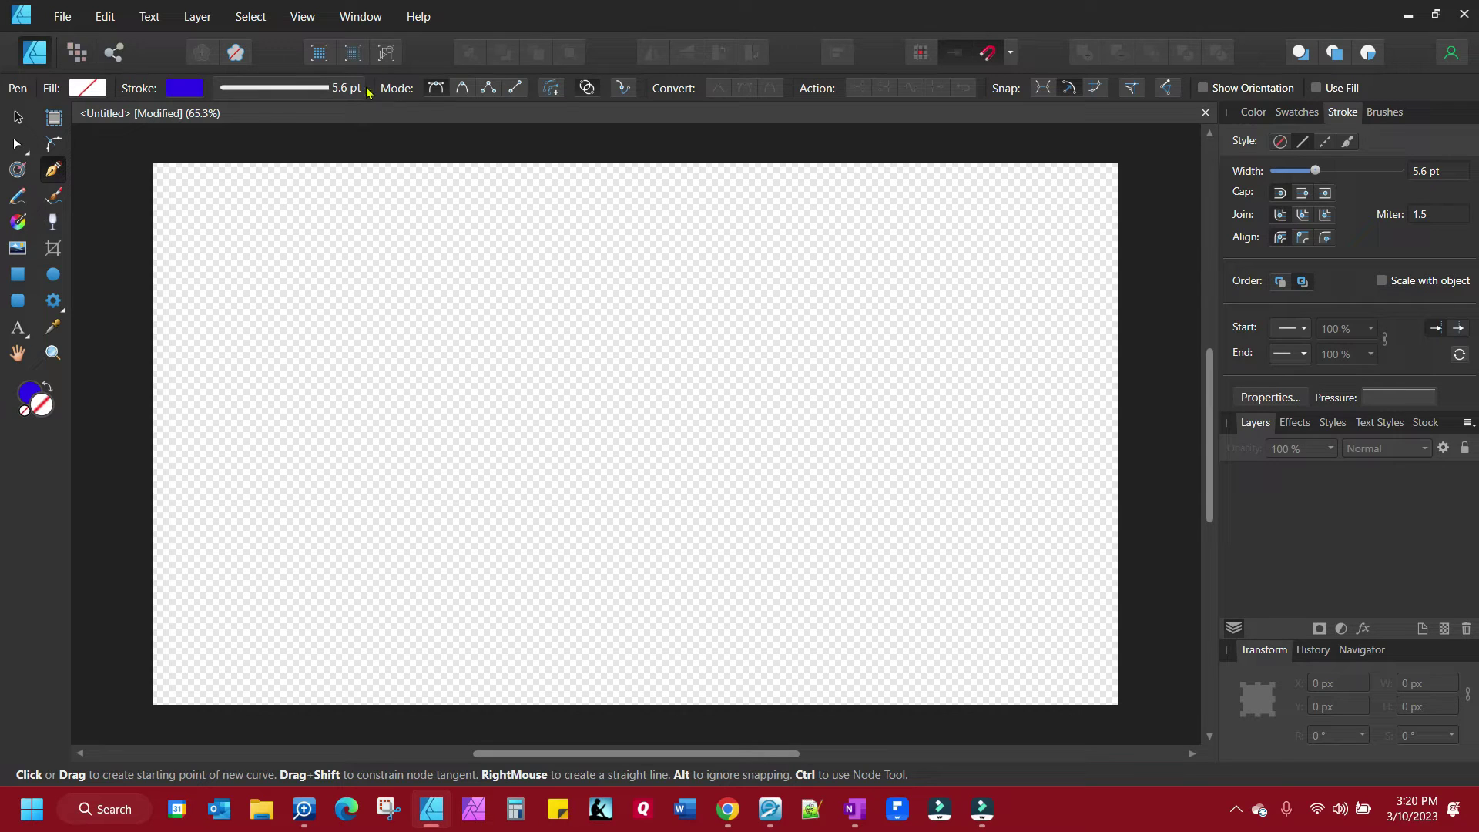
click(261, 257)
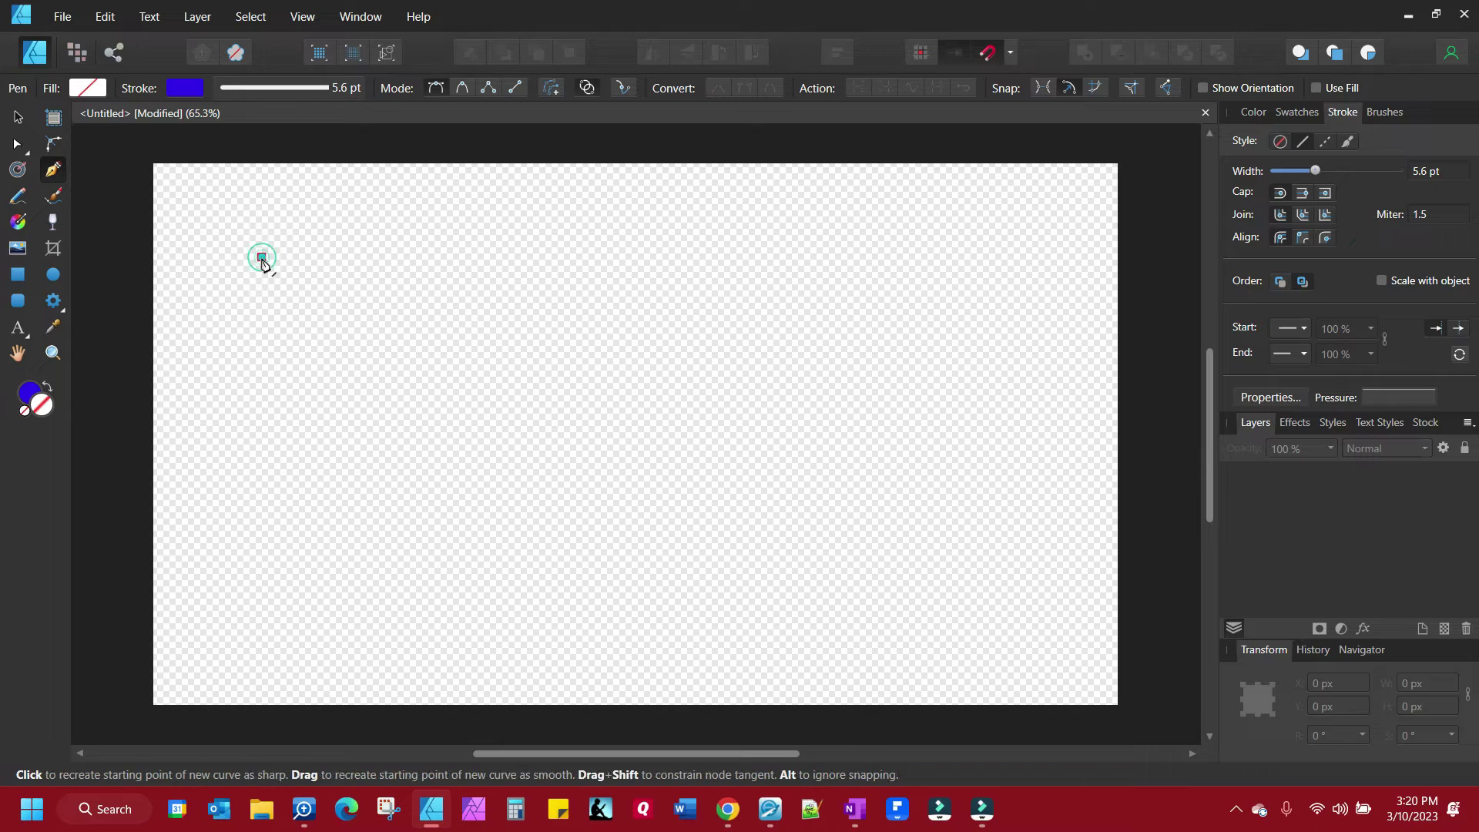
click(389, 256)
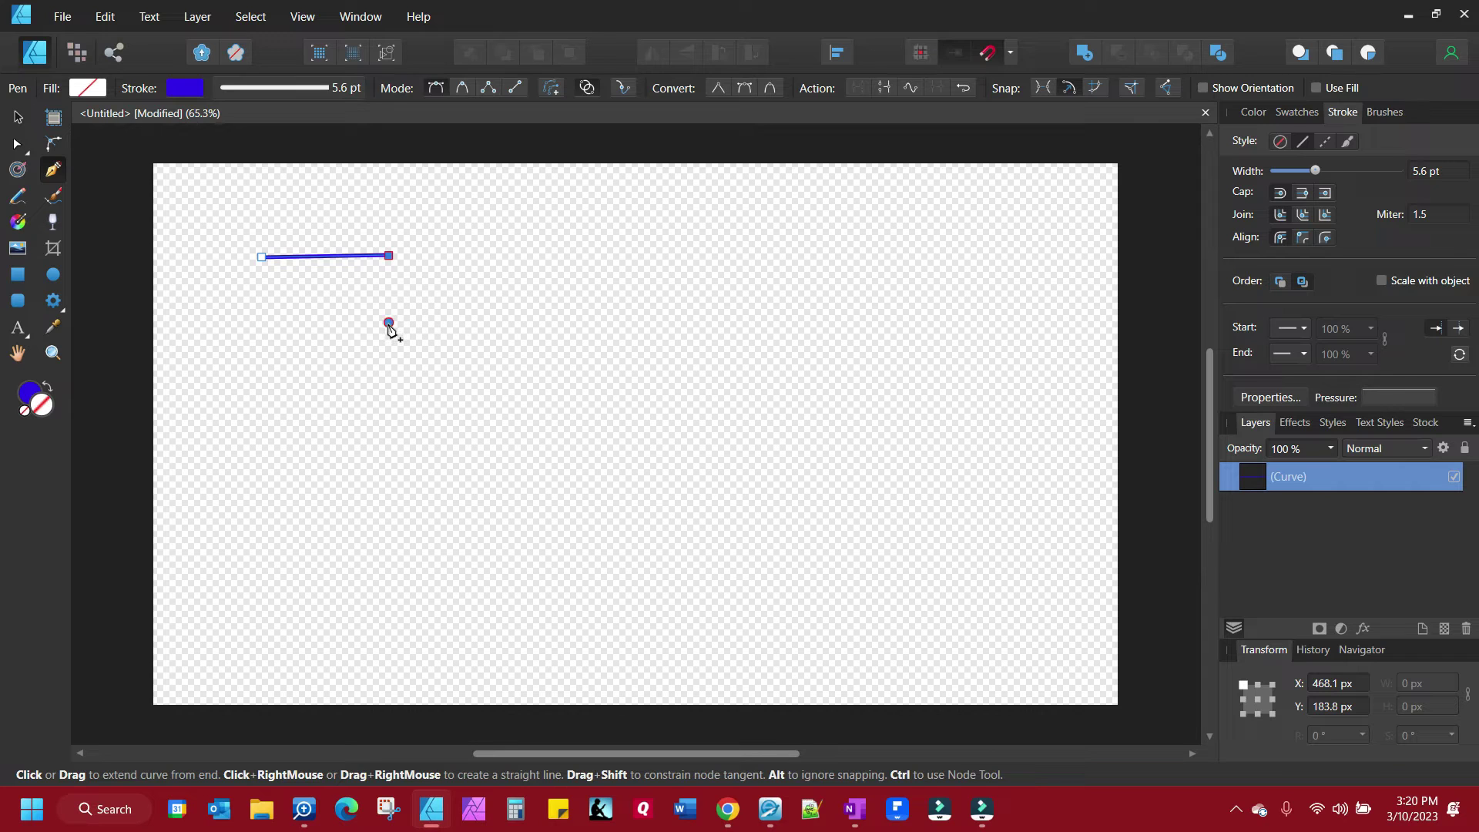
click(389, 323)
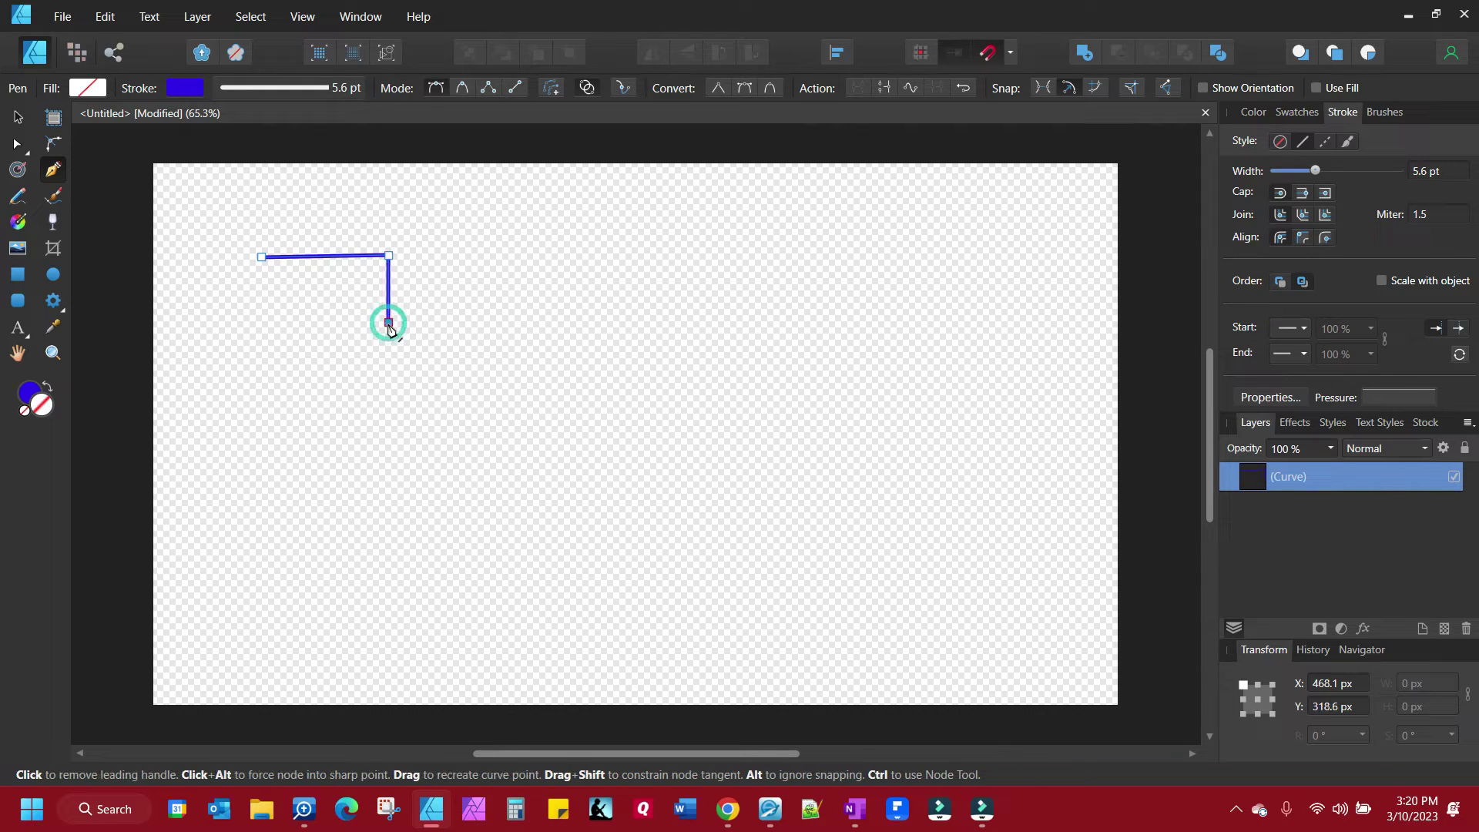
click(265, 323)
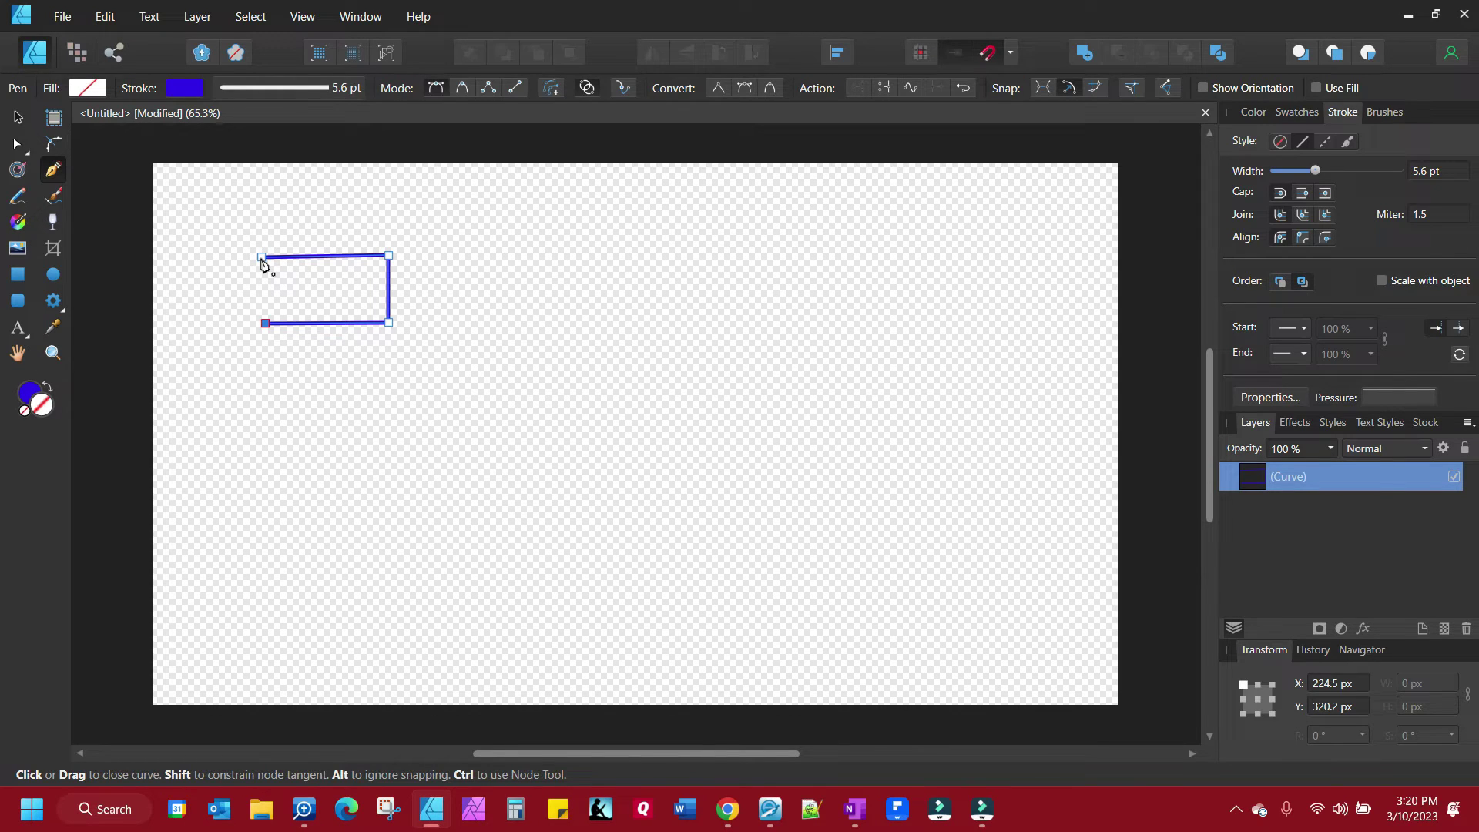
click(261, 257)
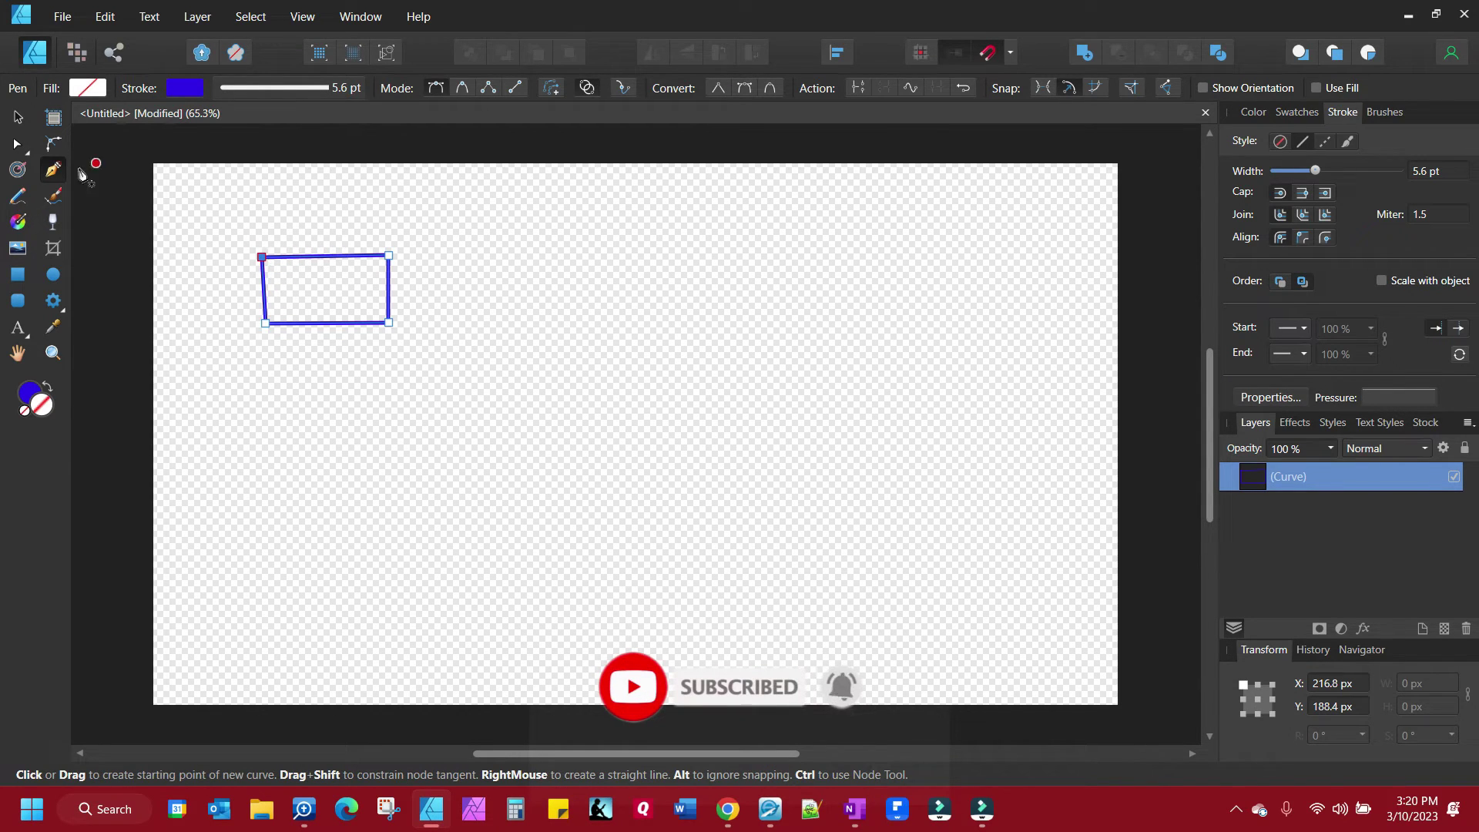
key(a)
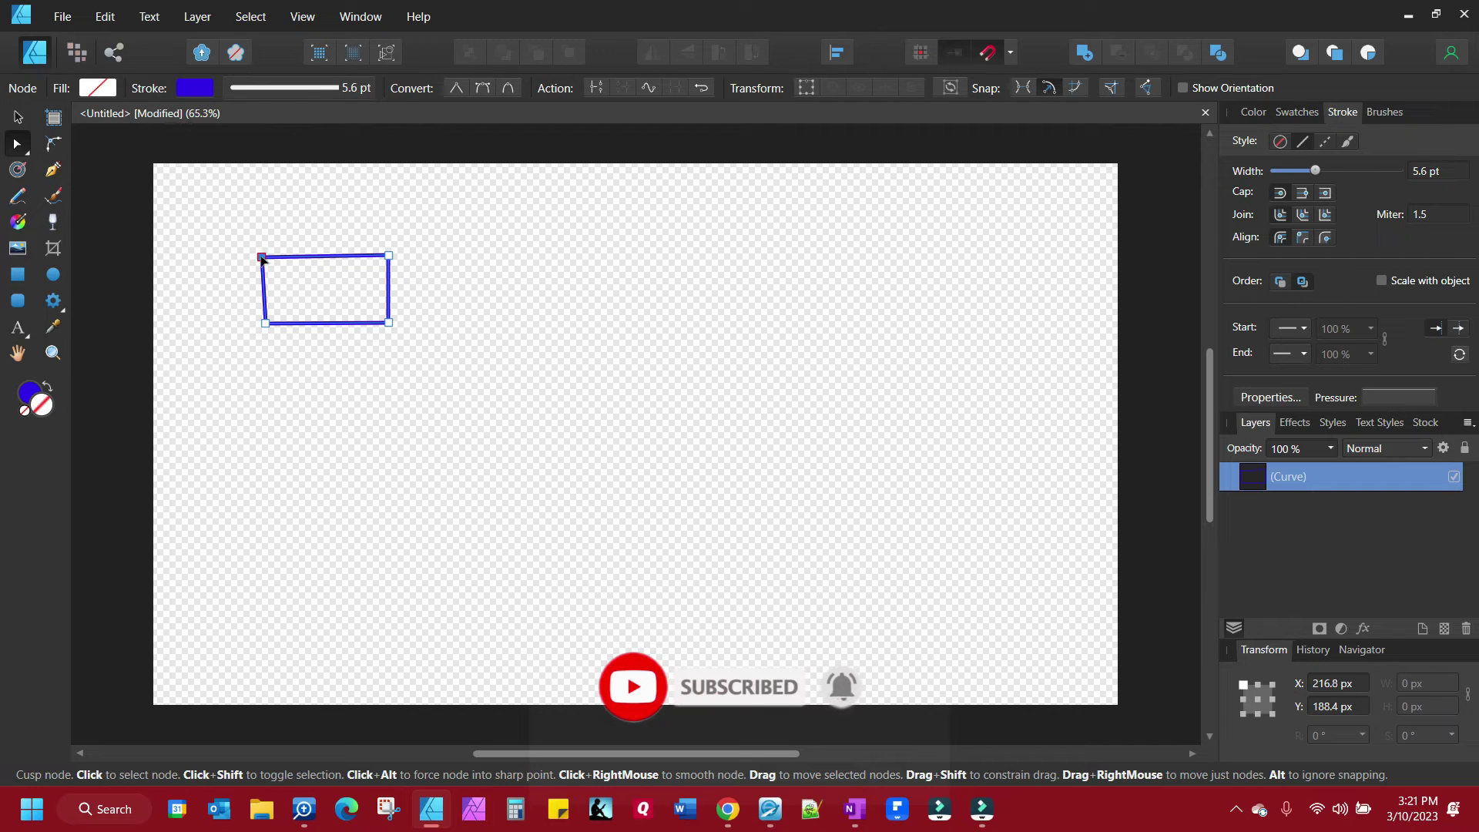
Reshape the outline by moving three corners and adding a fifth node pulled down-left
drag(262, 259, 279, 227)
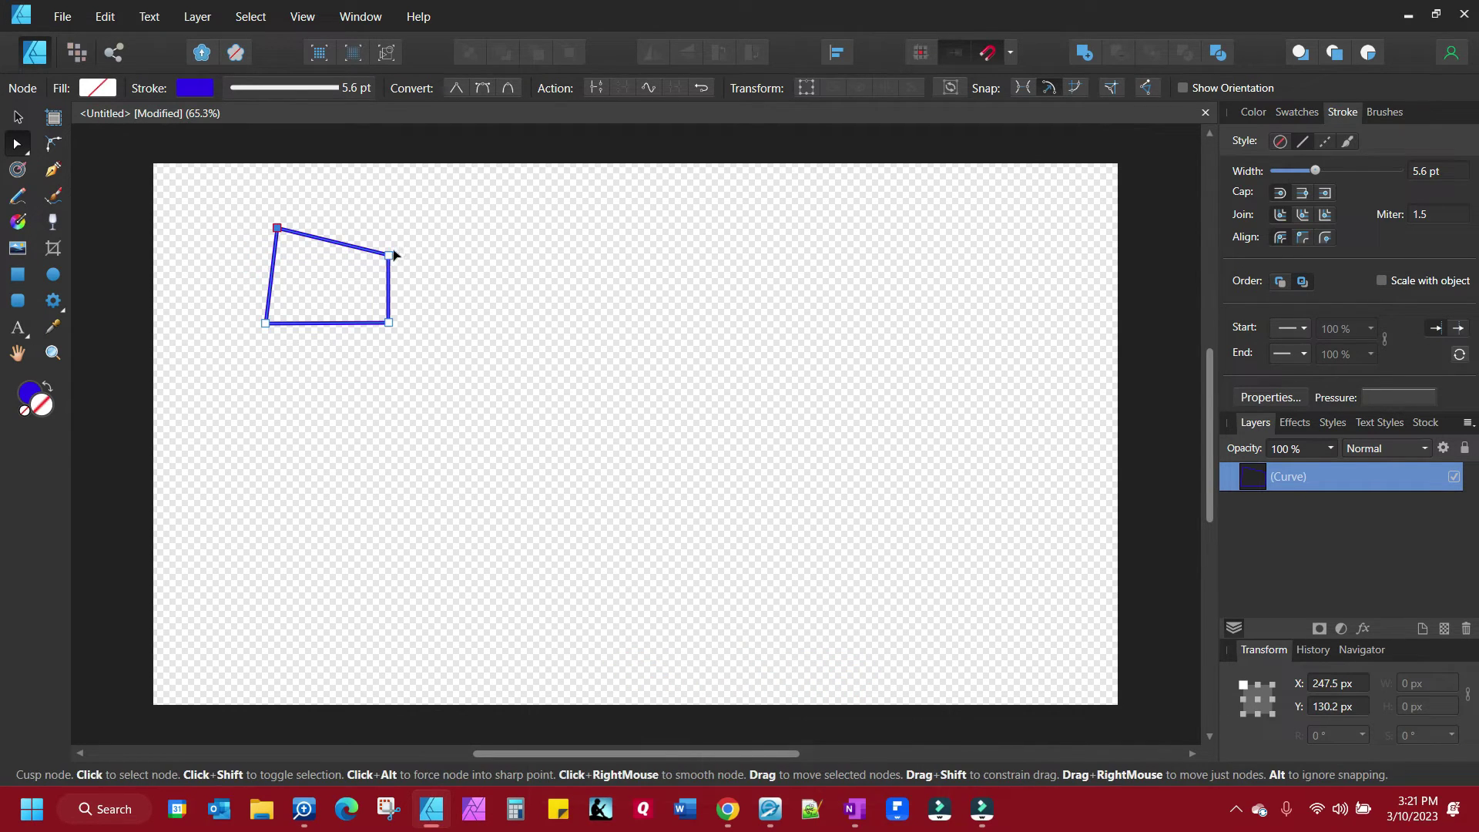
drag(394, 255, 404, 224)
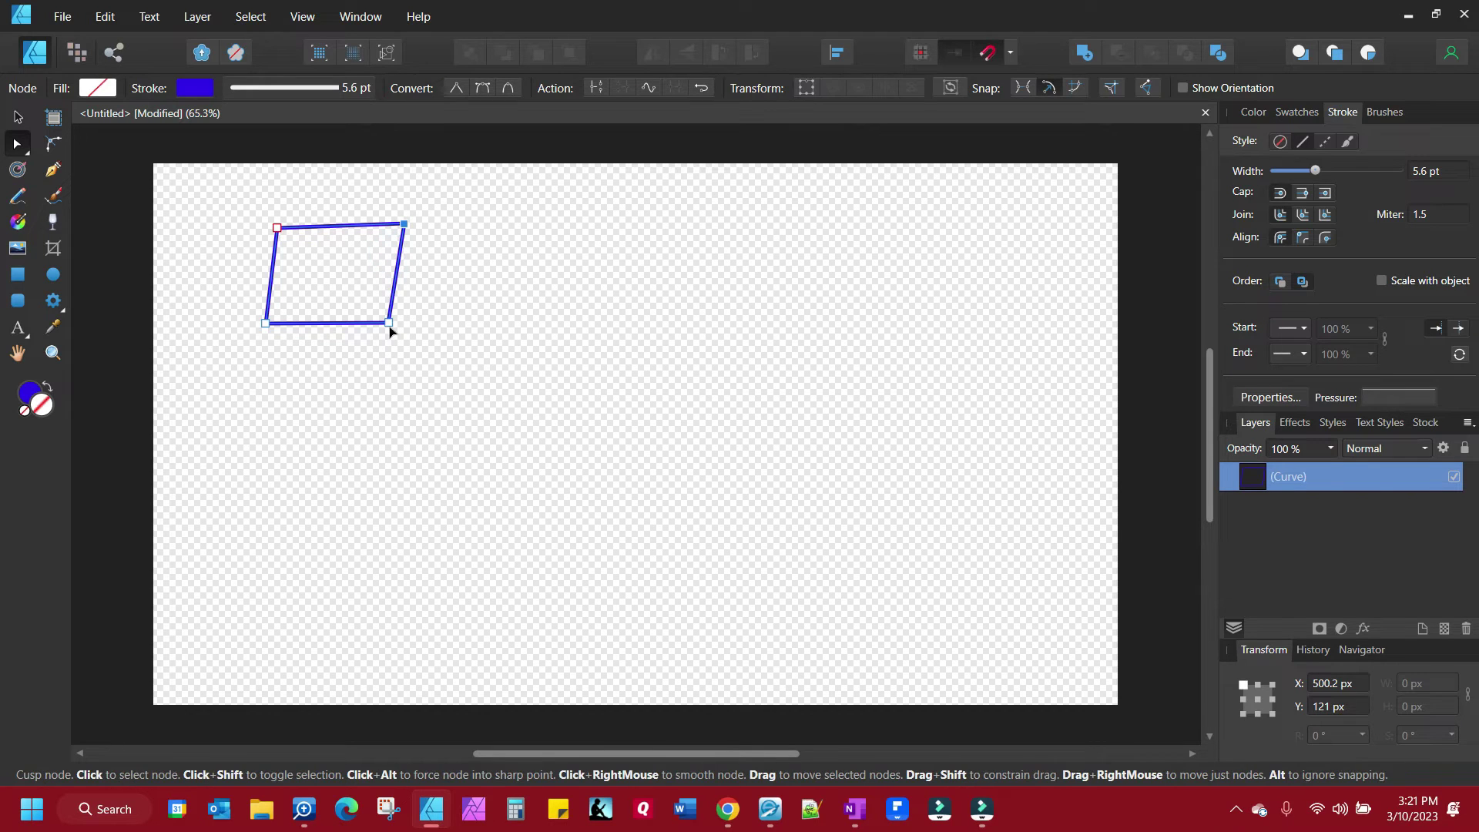
drag(389, 324, 424, 434)
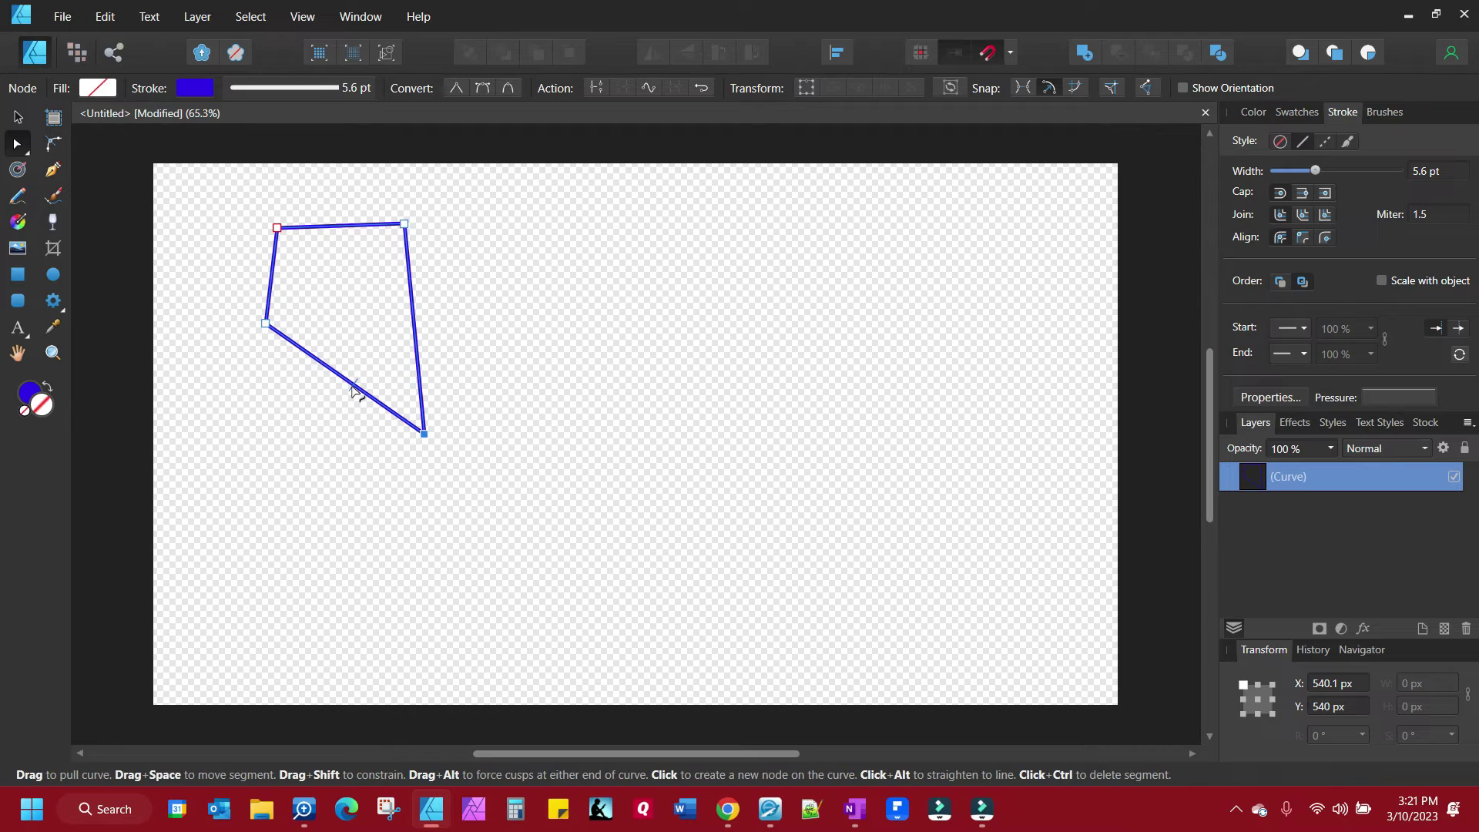
click(353, 385)
drag(351, 390, 293, 438)
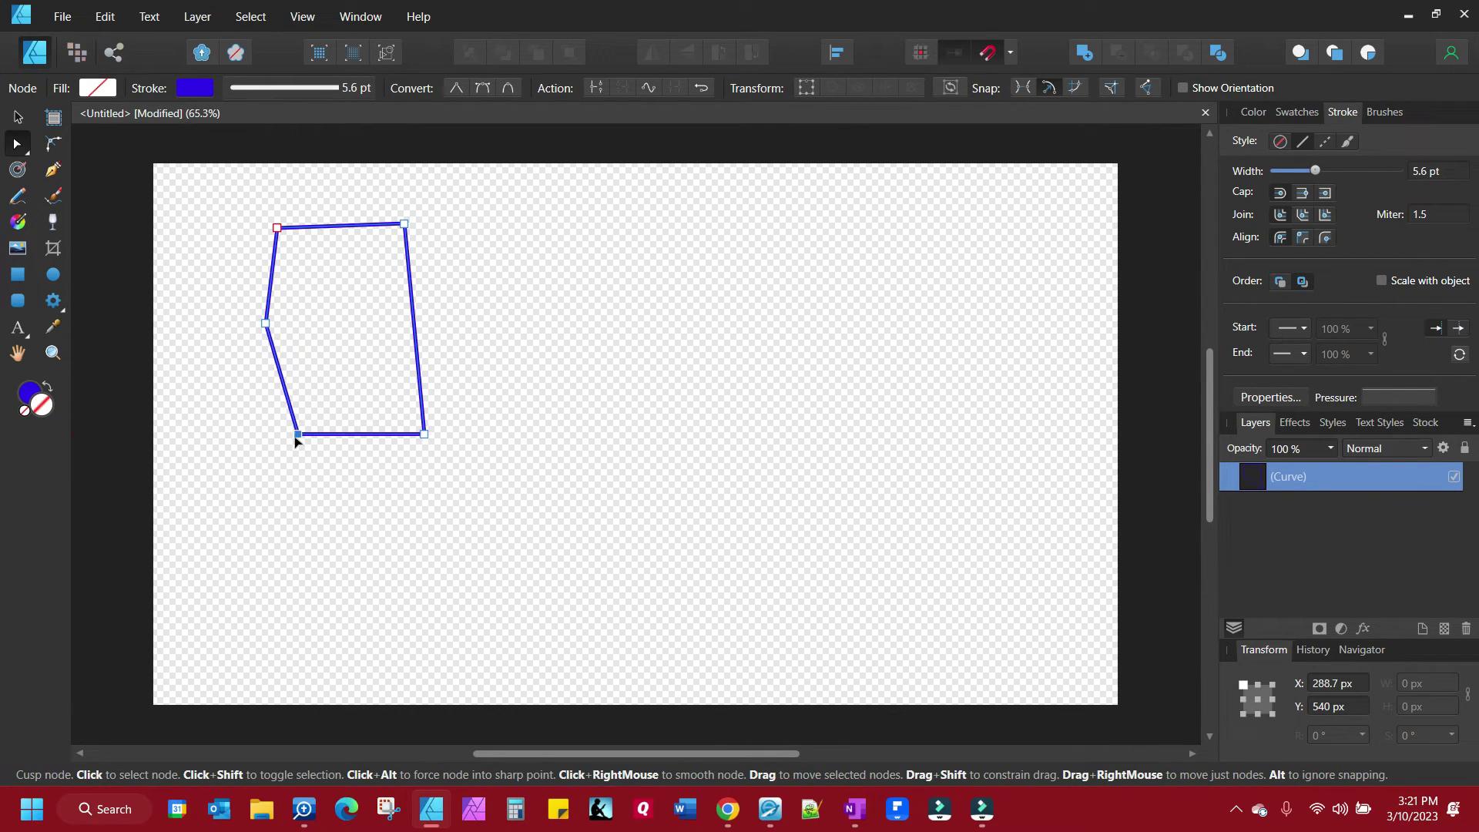
click(51, 172)
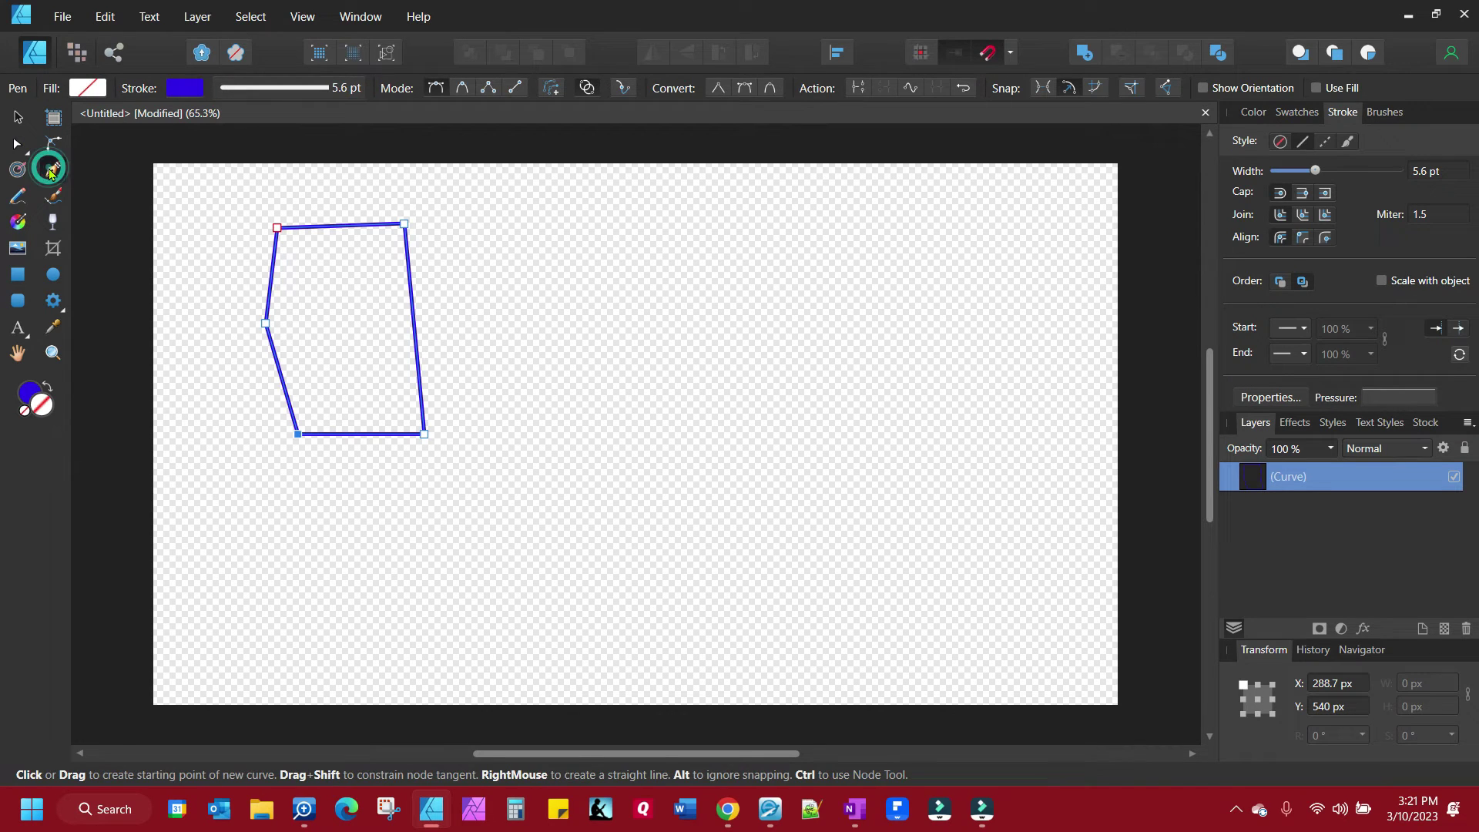
Extend the path from its top-right corner into a curved teardrop loop, then delete it
click(404, 224)
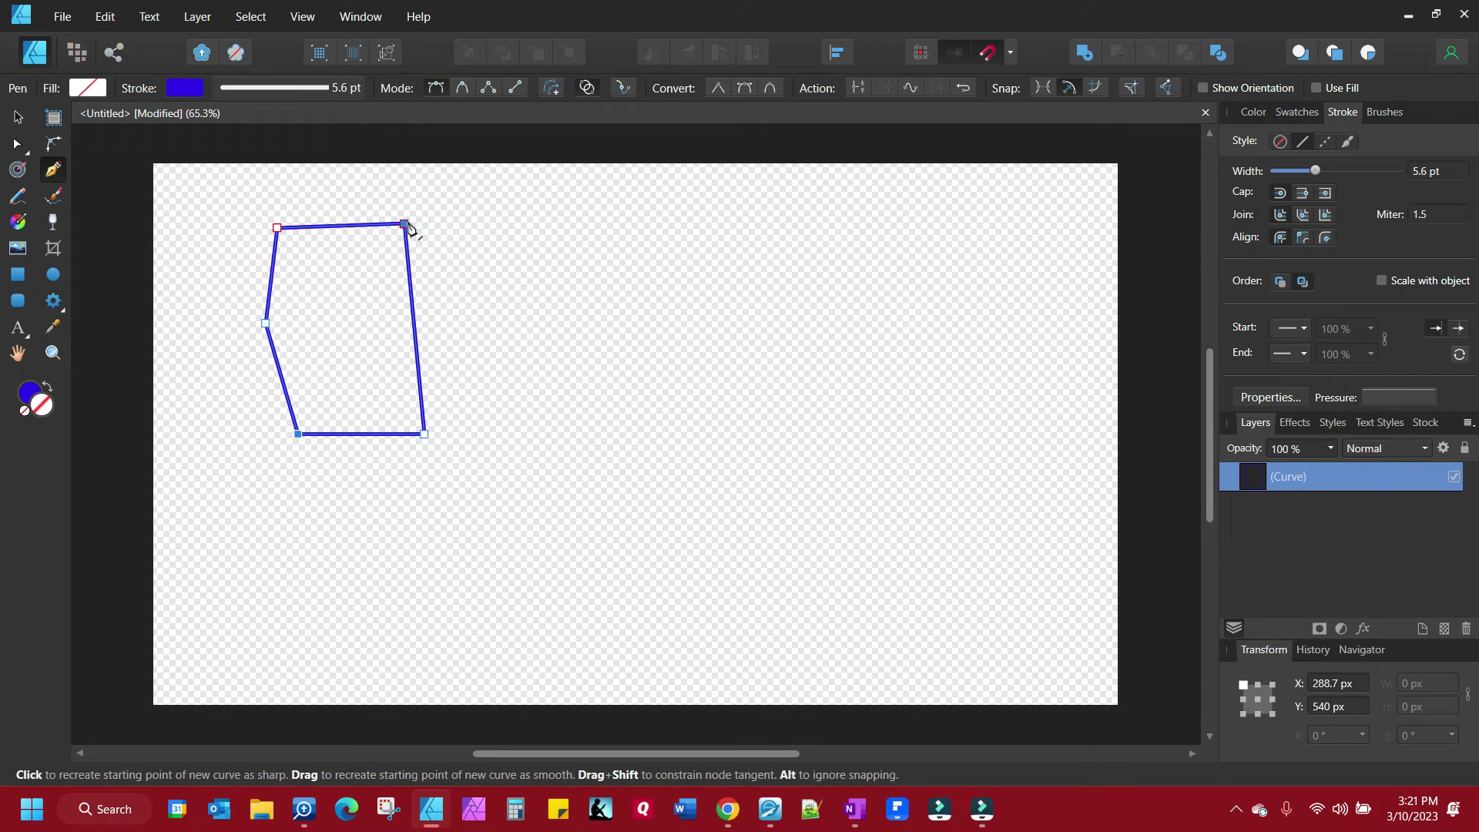
click(543, 251)
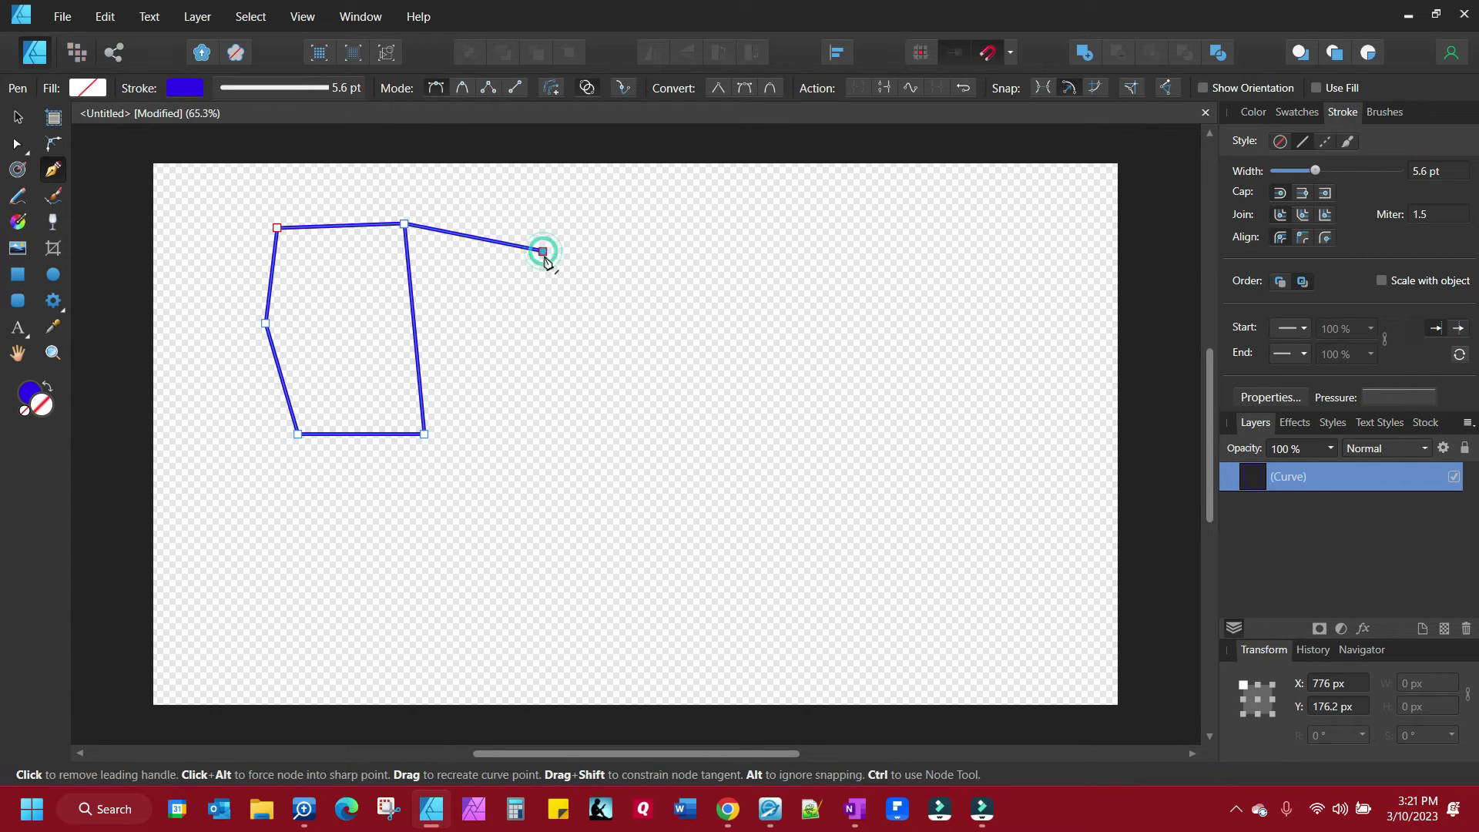
click(541, 368)
drag(541, 368, 614, 375)
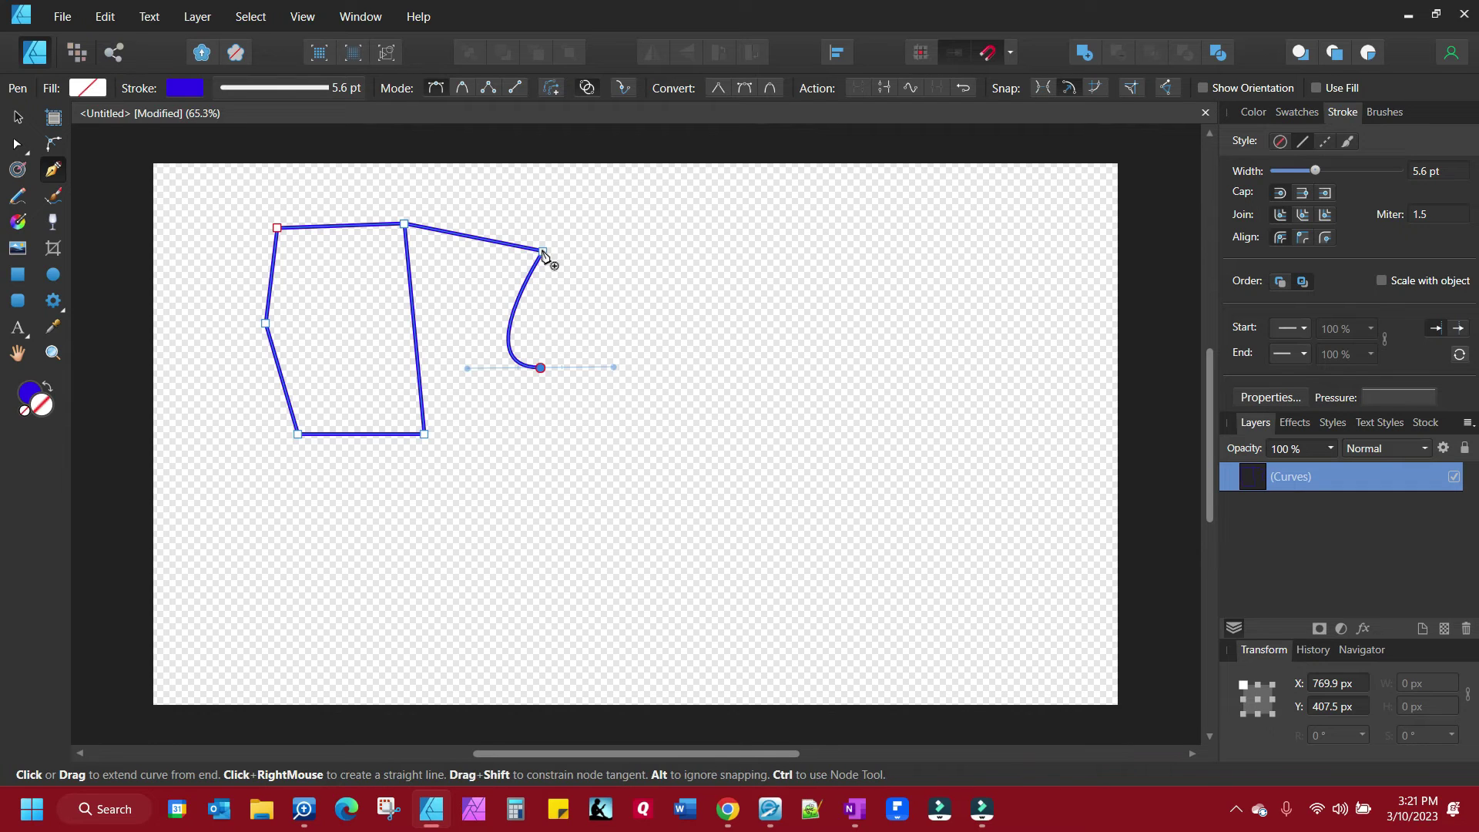
drag(544, 252, 572, 223)
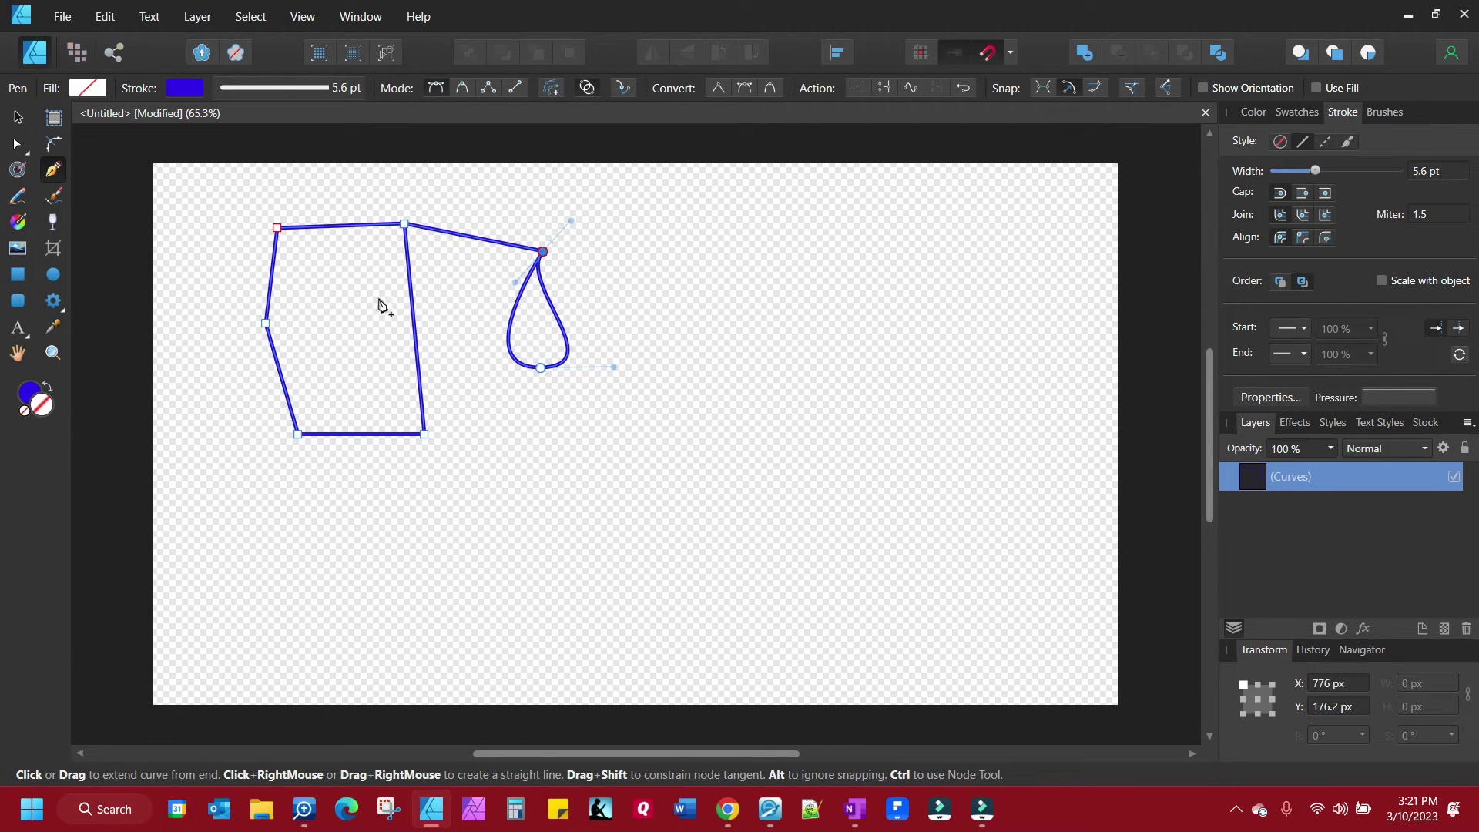
key(Delete)
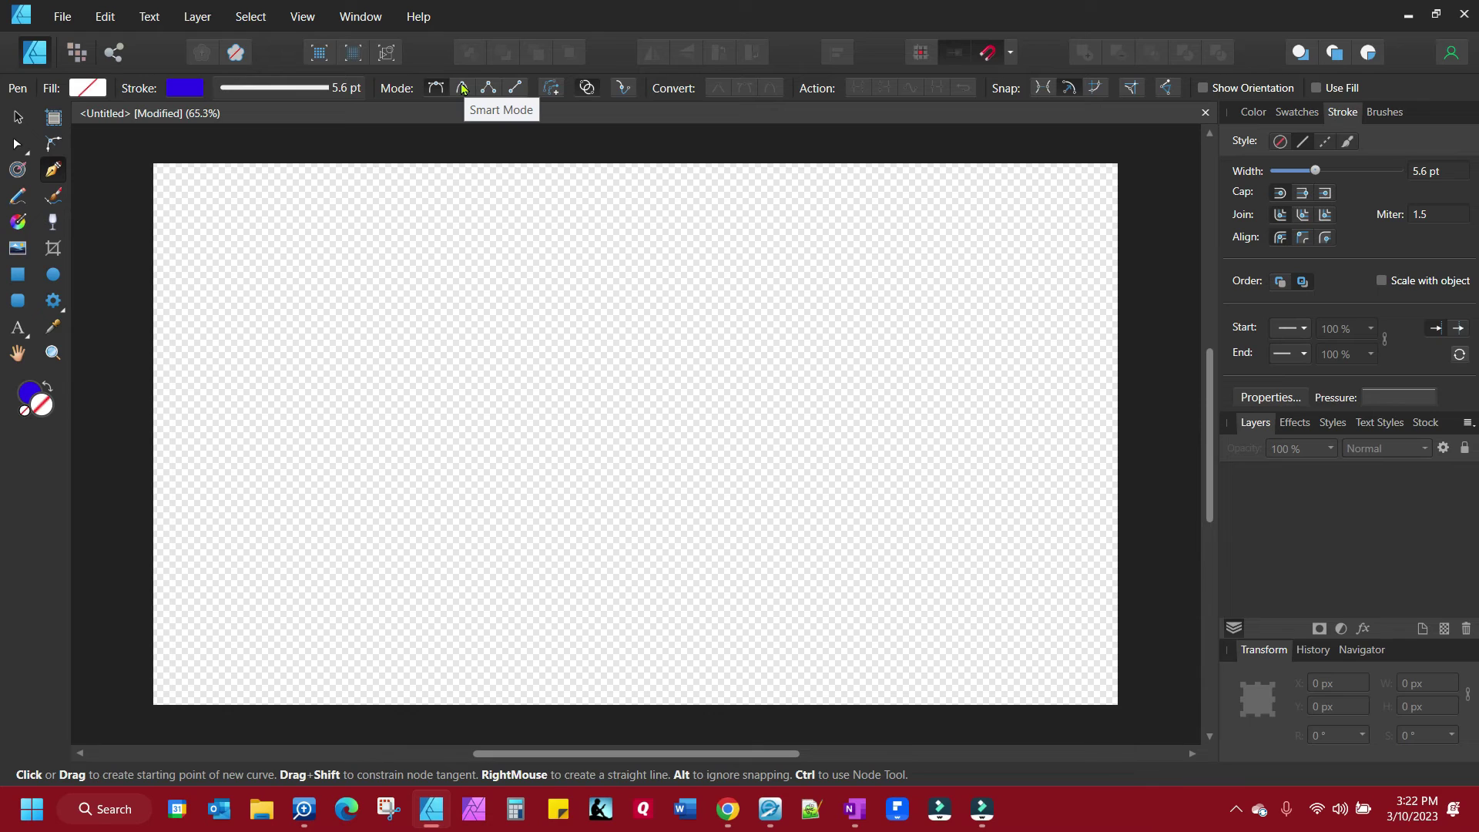
With Smart Mode on, draw a smooth five-node blue zigzag curve across the upper left
click(462, 87)
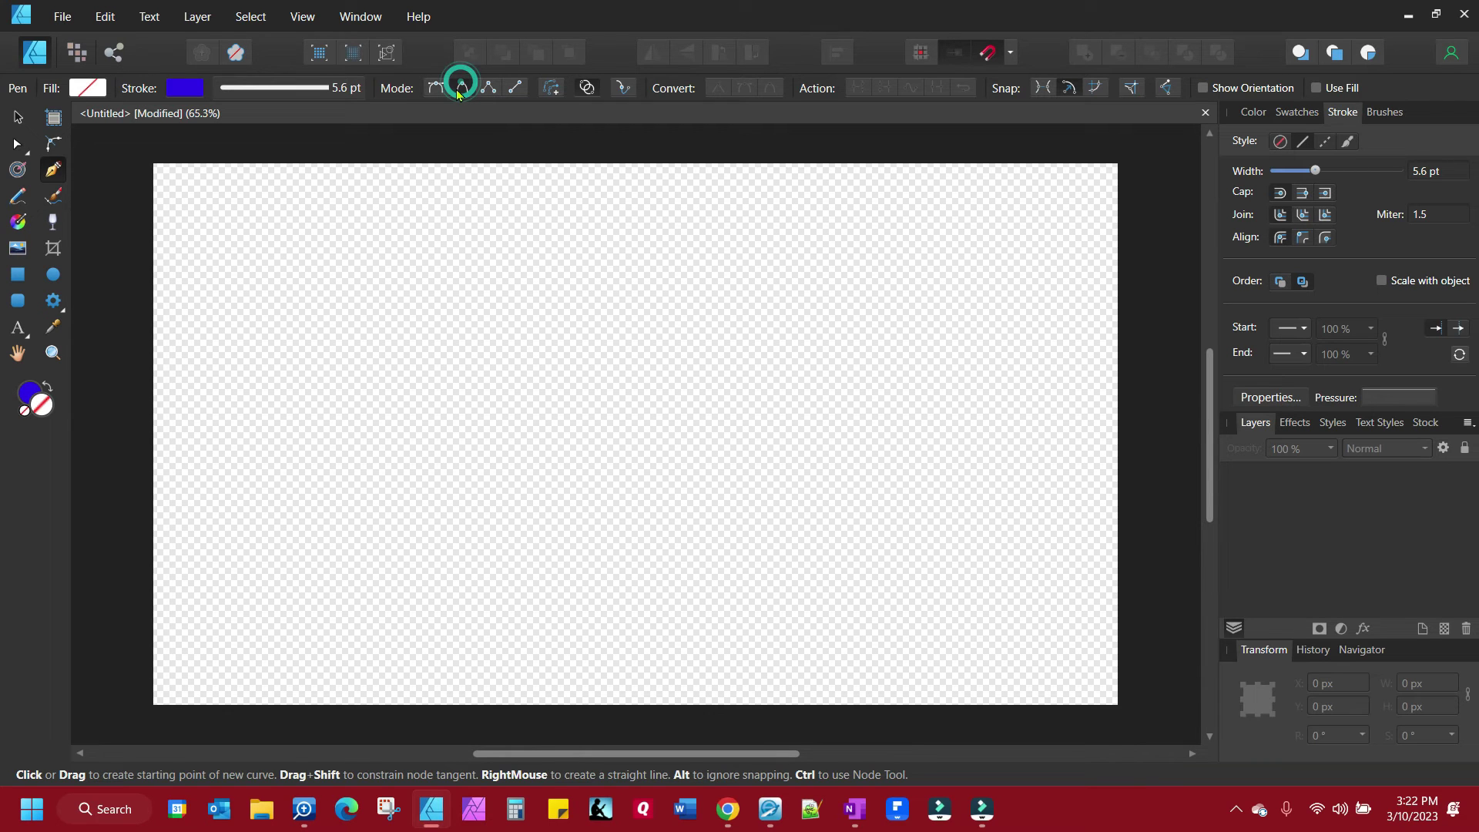
click(280, 270)
click(454, 279)
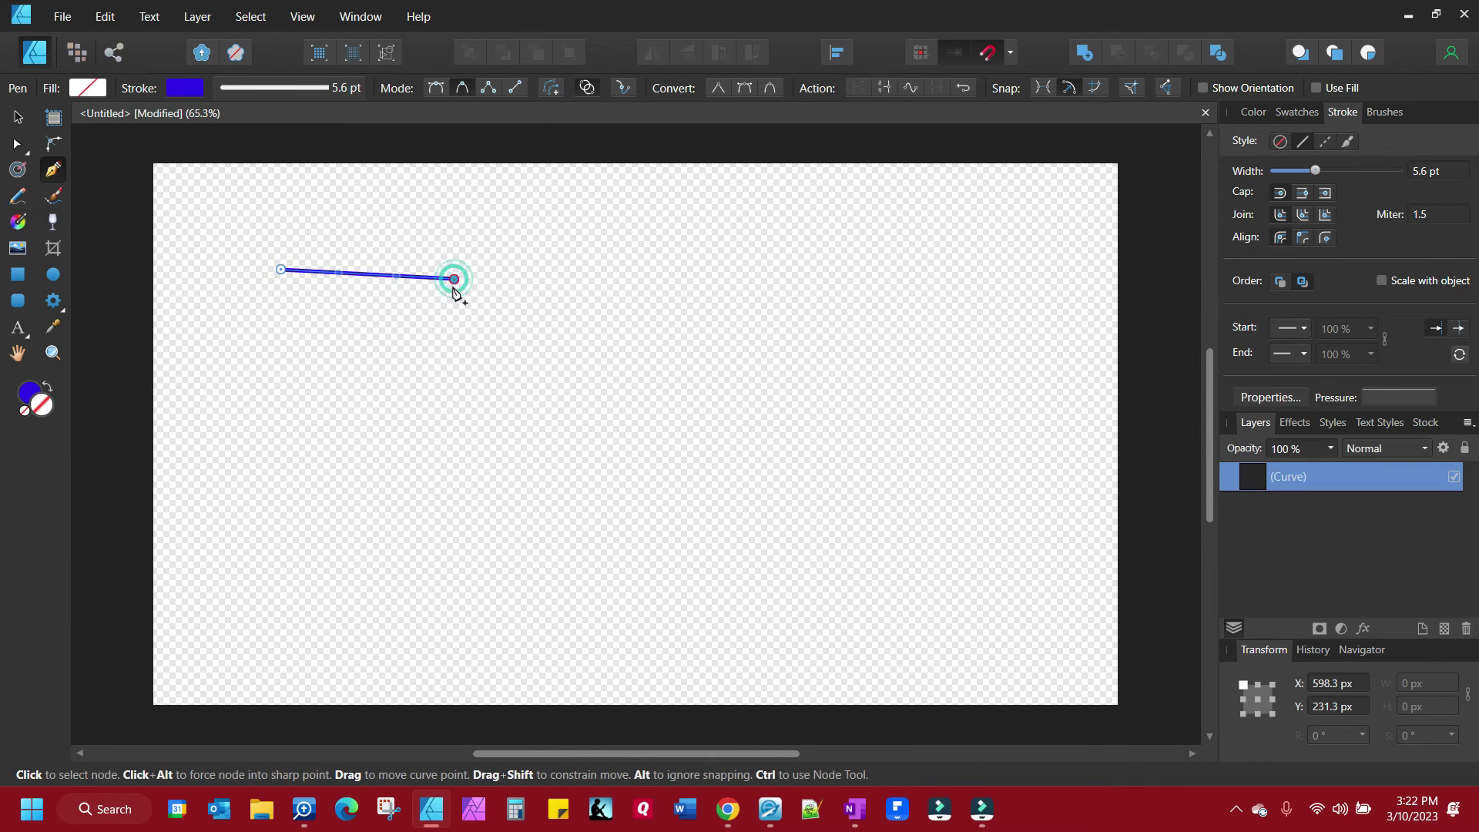
drag(409, 379, 347, 405)
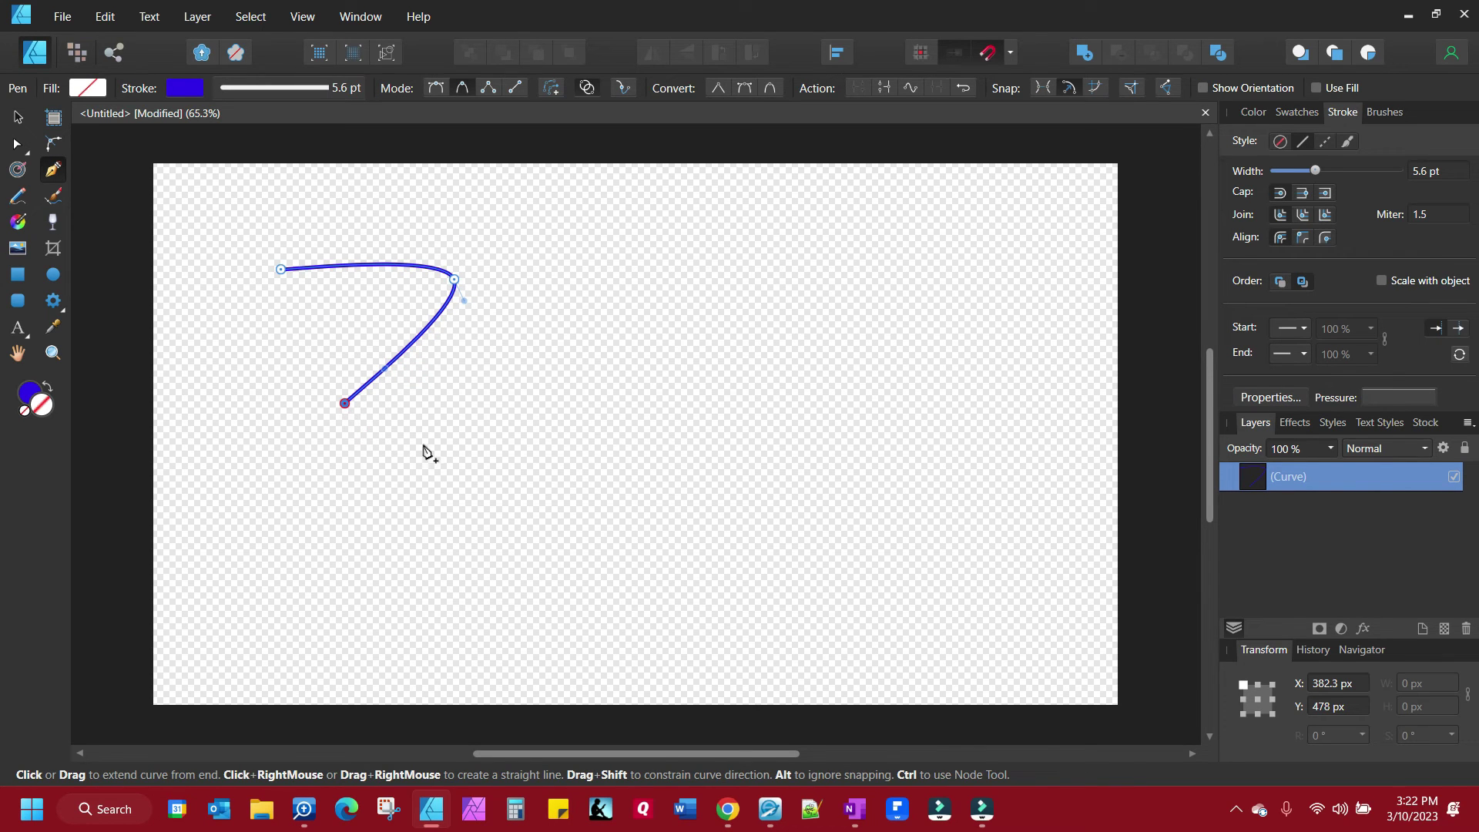
drag(514, 421, 553, 354)
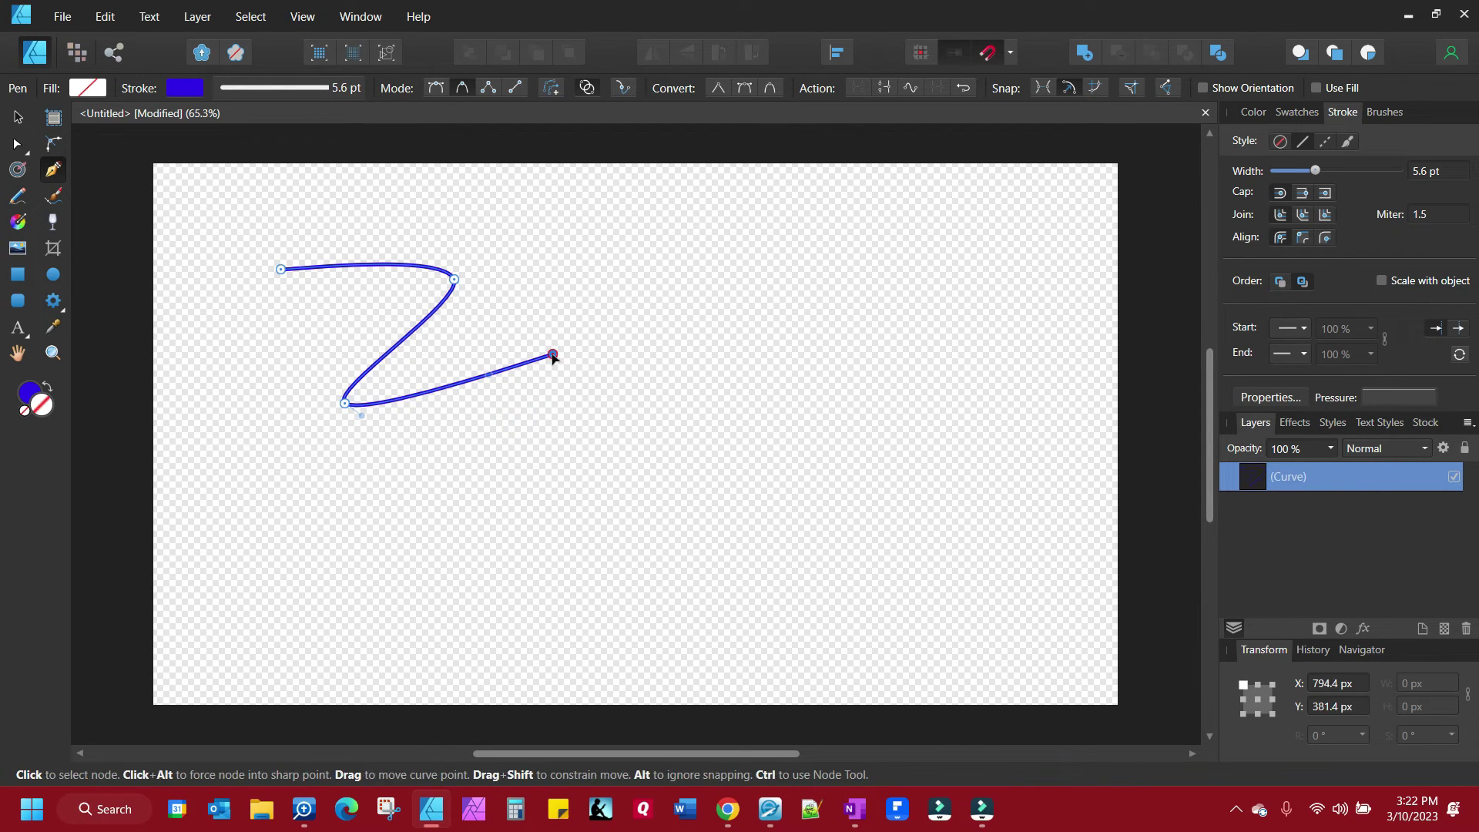
click(503, 499)
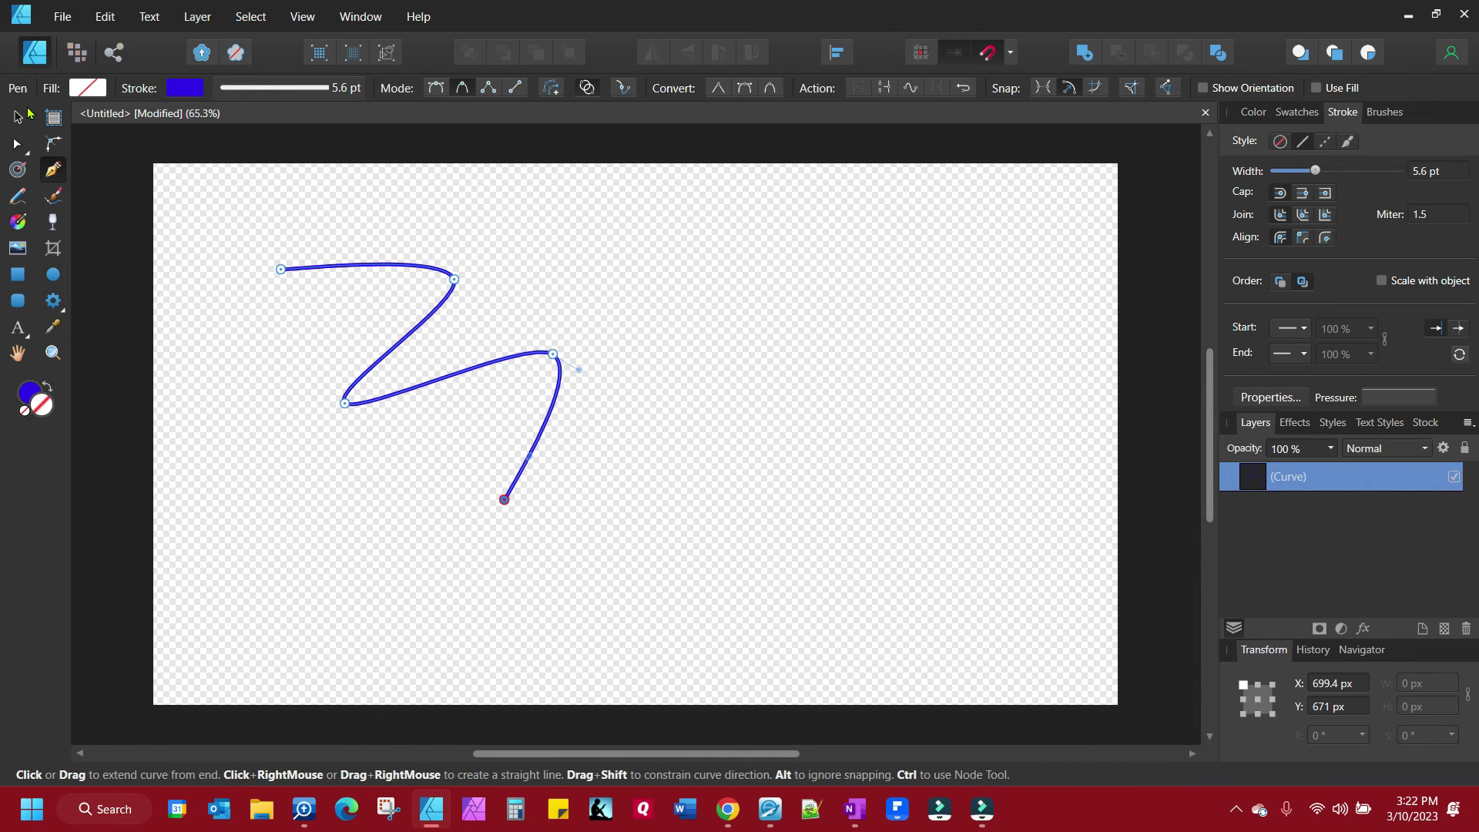
key(Escape)
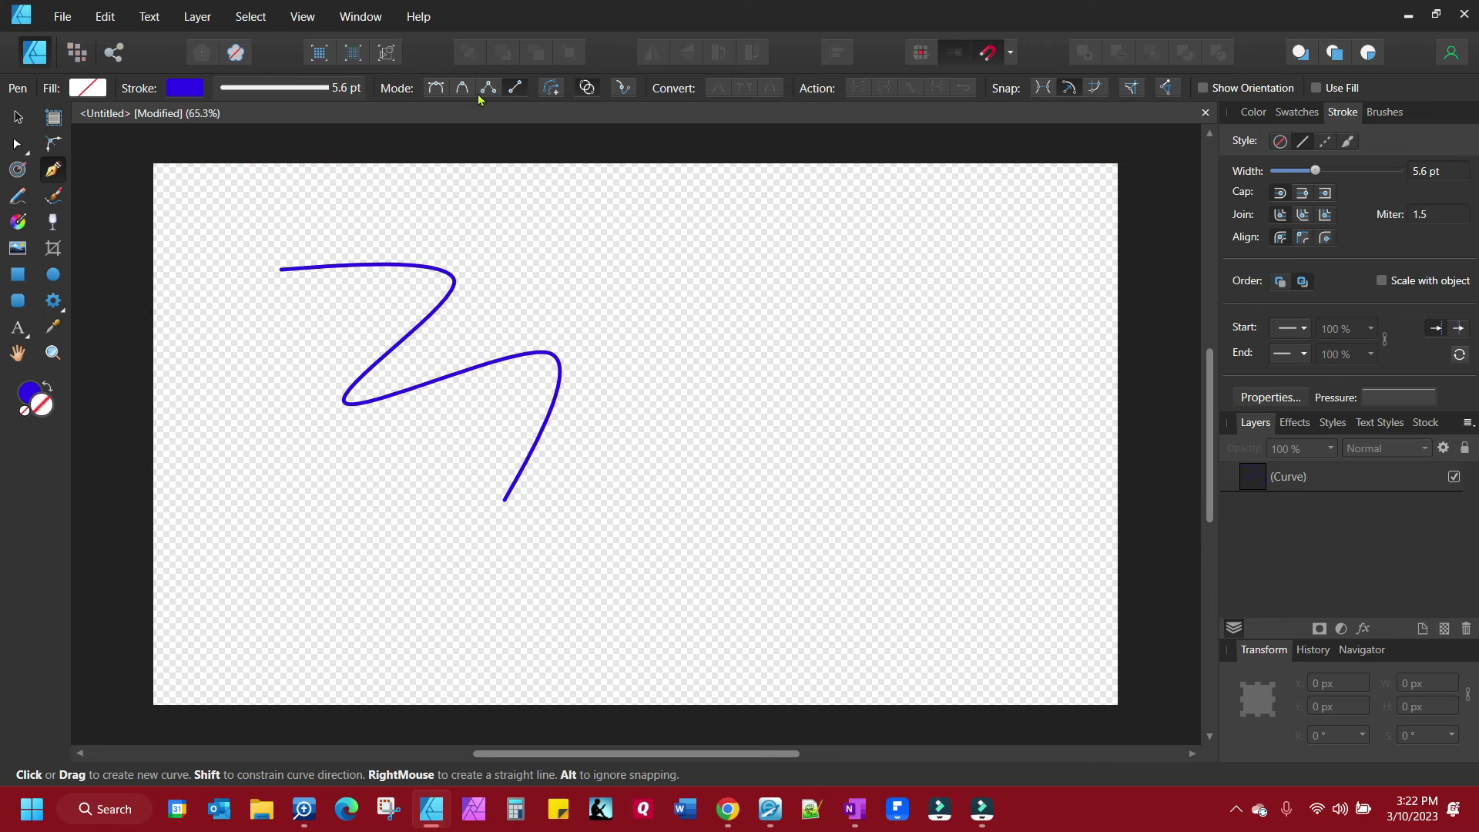
Draw three separate straight blue lines, stacked downward to the right of the zigzag
click(570, 233)
click(748, 233)
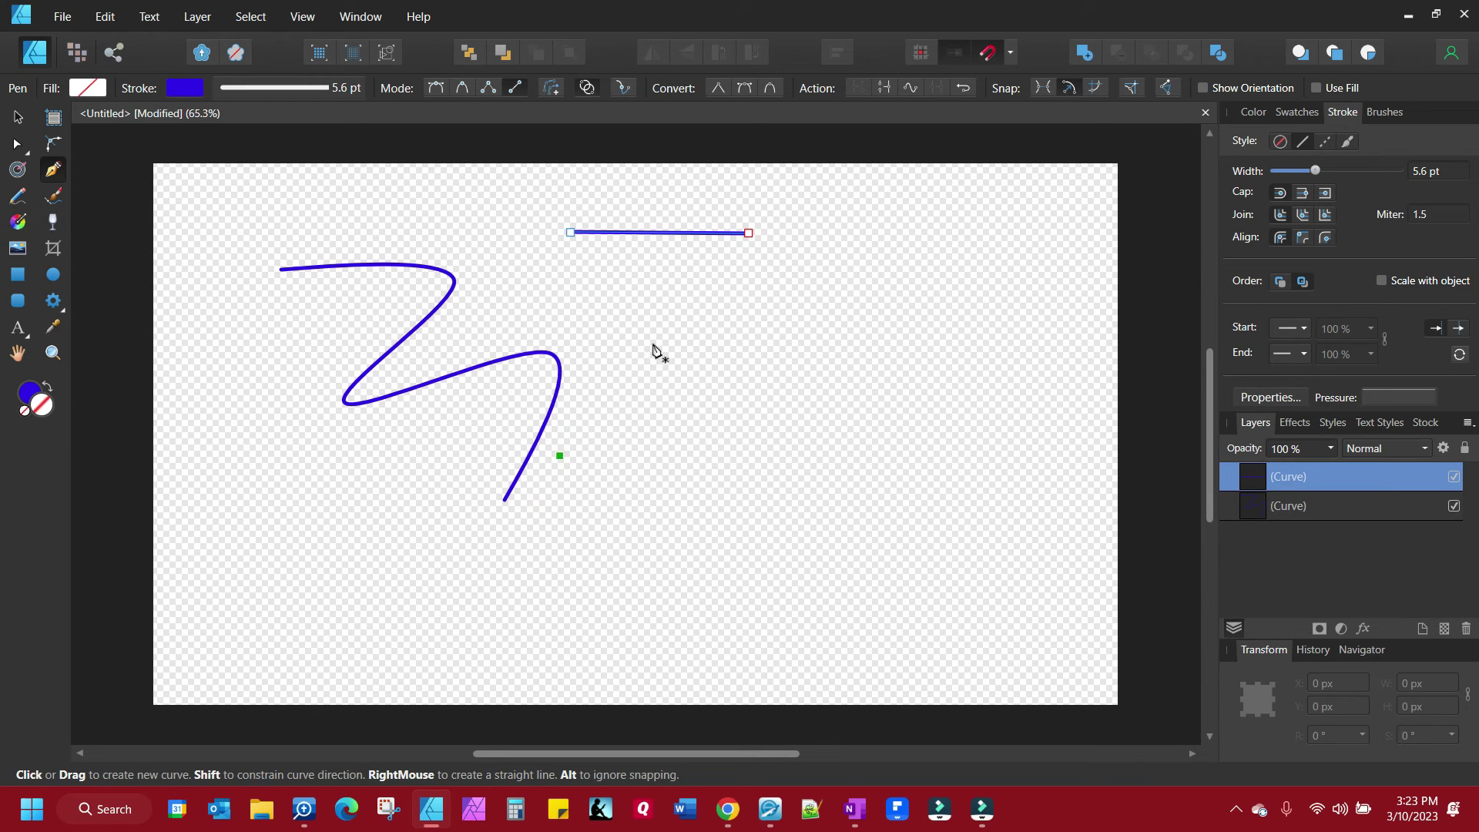
click(749, 327)
click(841, 326)
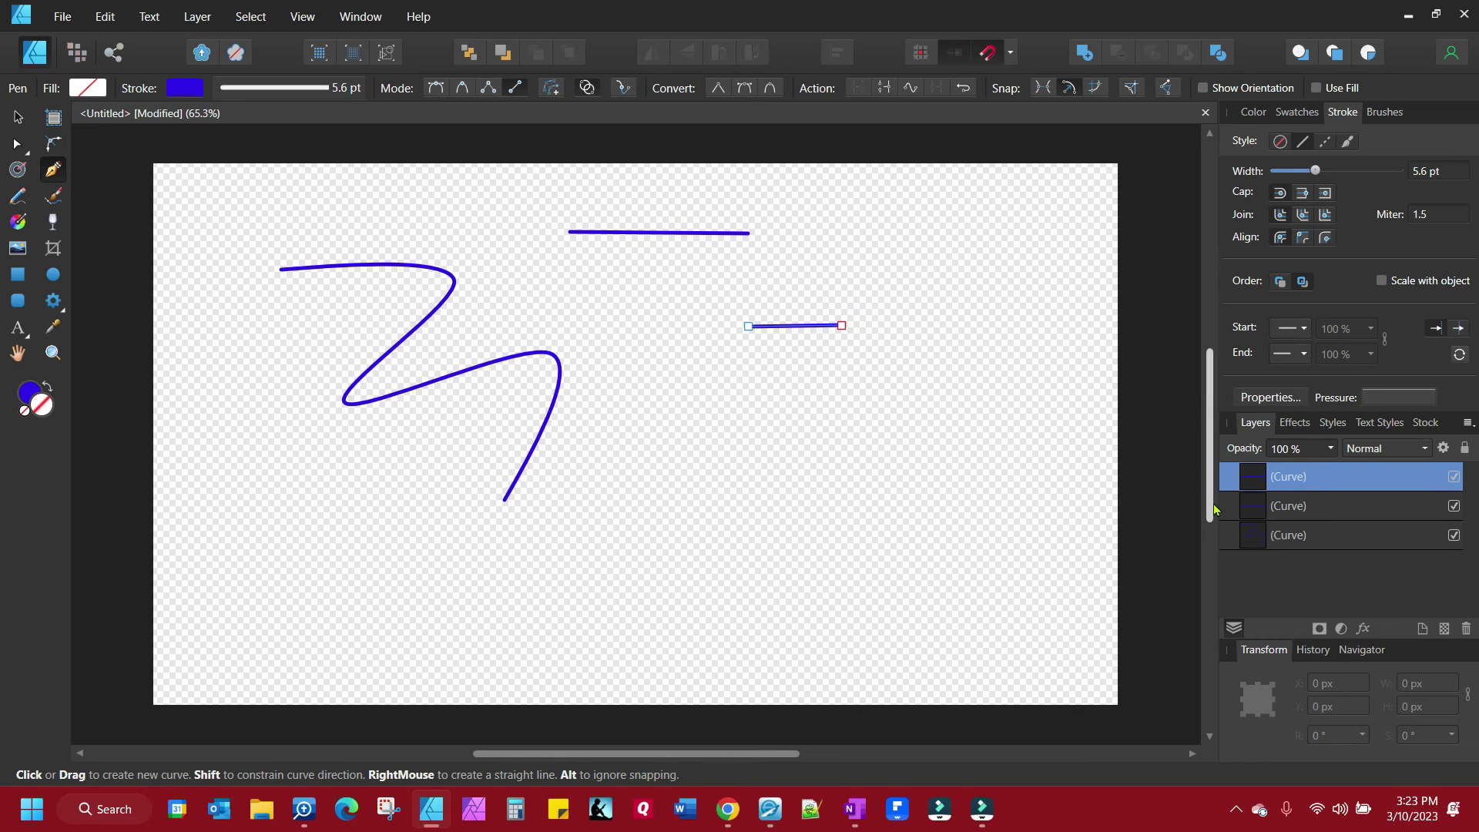
click(703, 417)
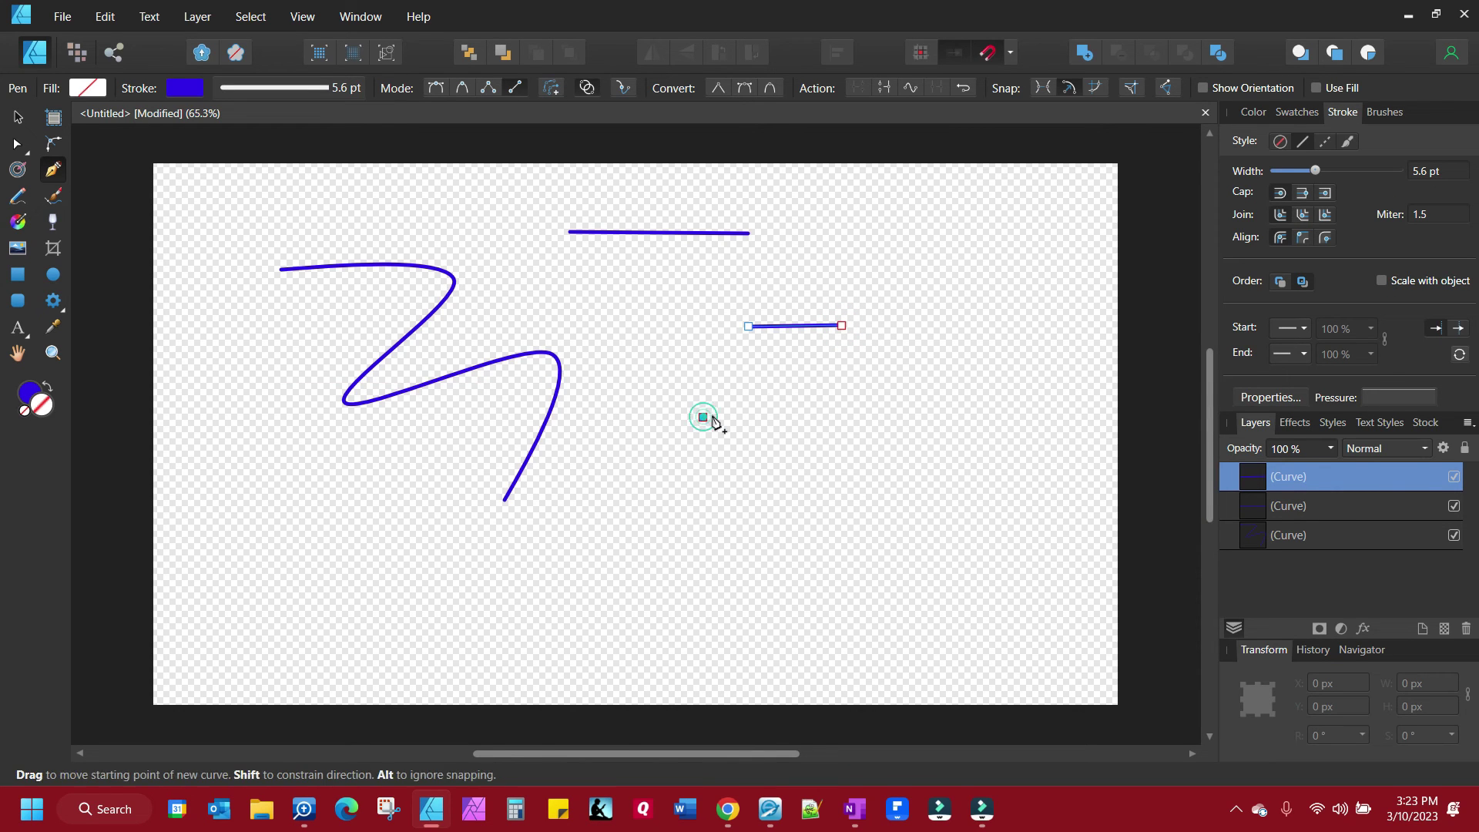
click(884, 408)
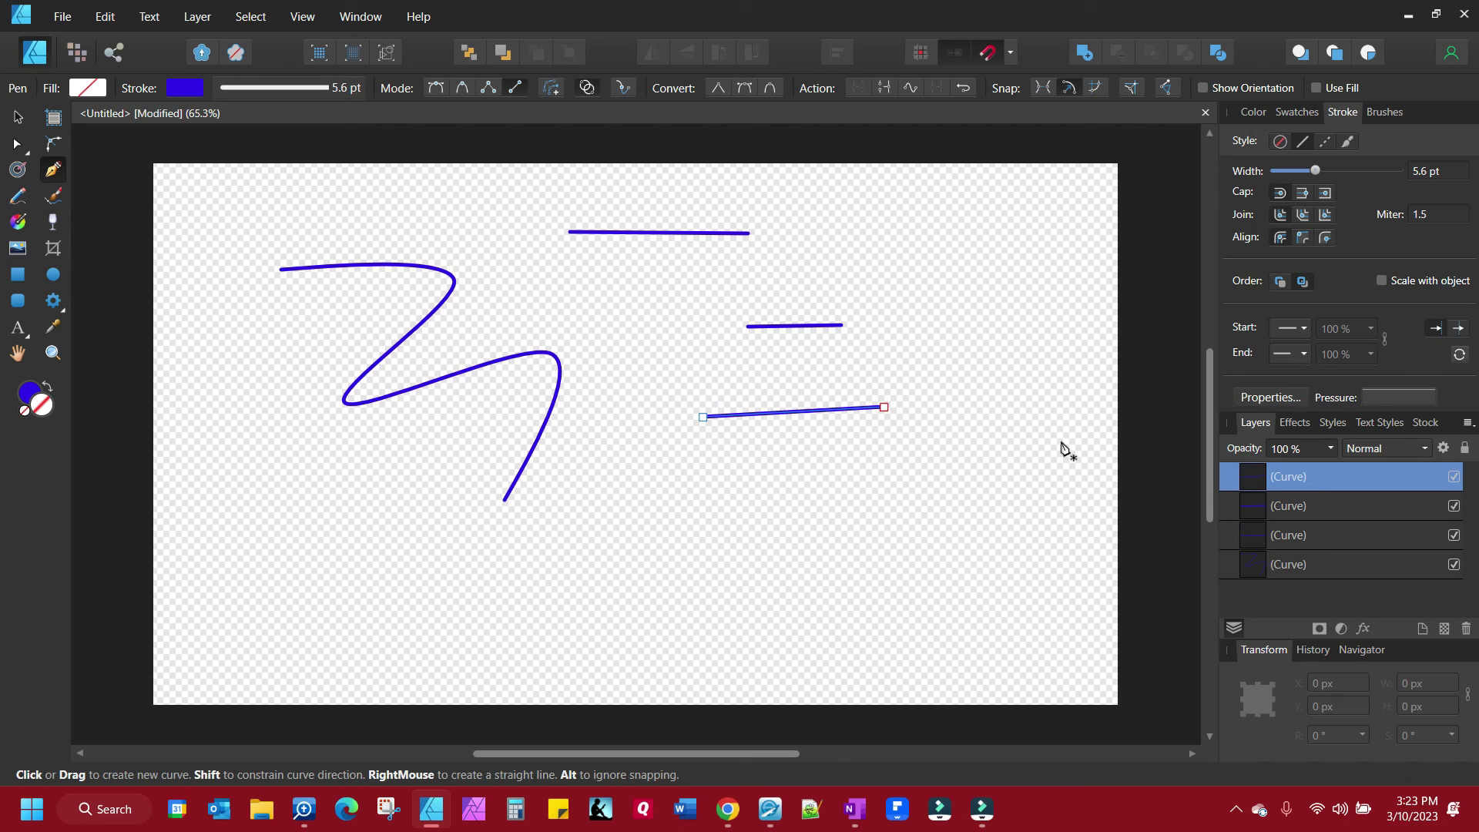